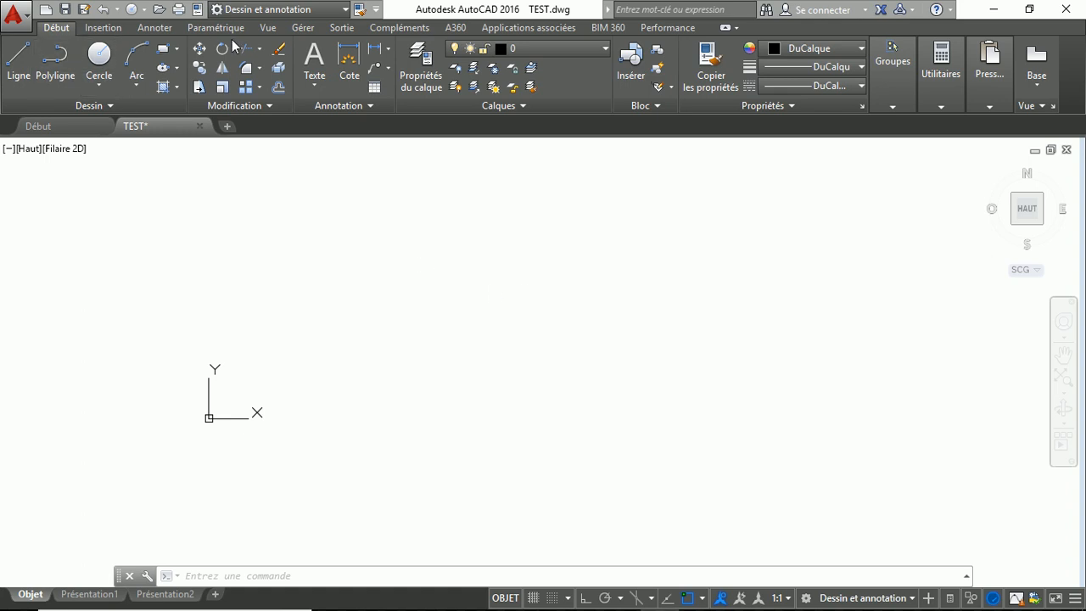
Step: Open the command alias file acad.pgp for editing
left_click(302, 27)
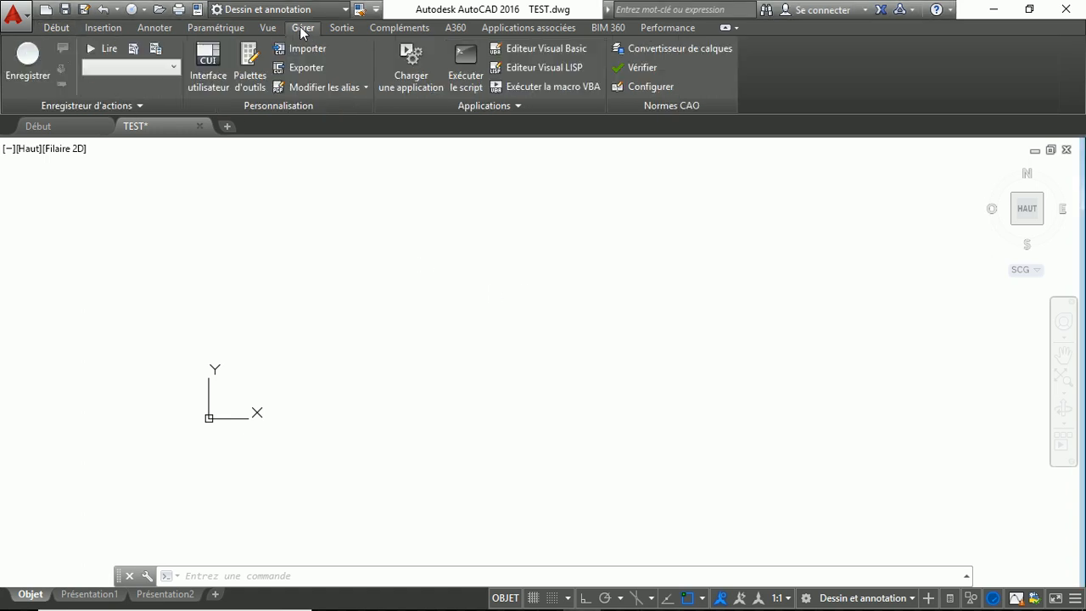
left_click(366, 88)
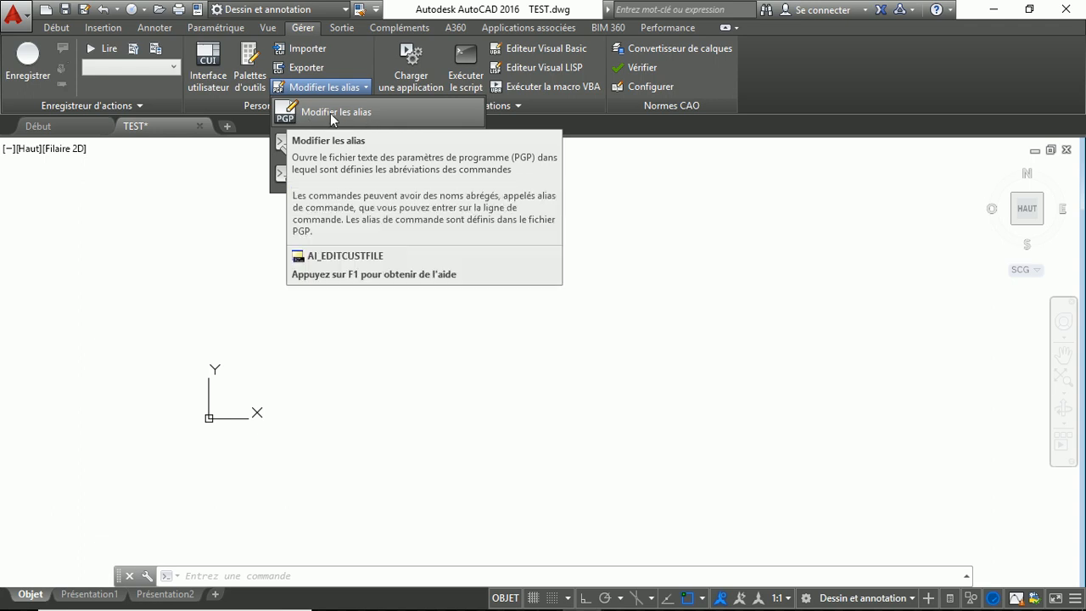
left_click(330, 113)
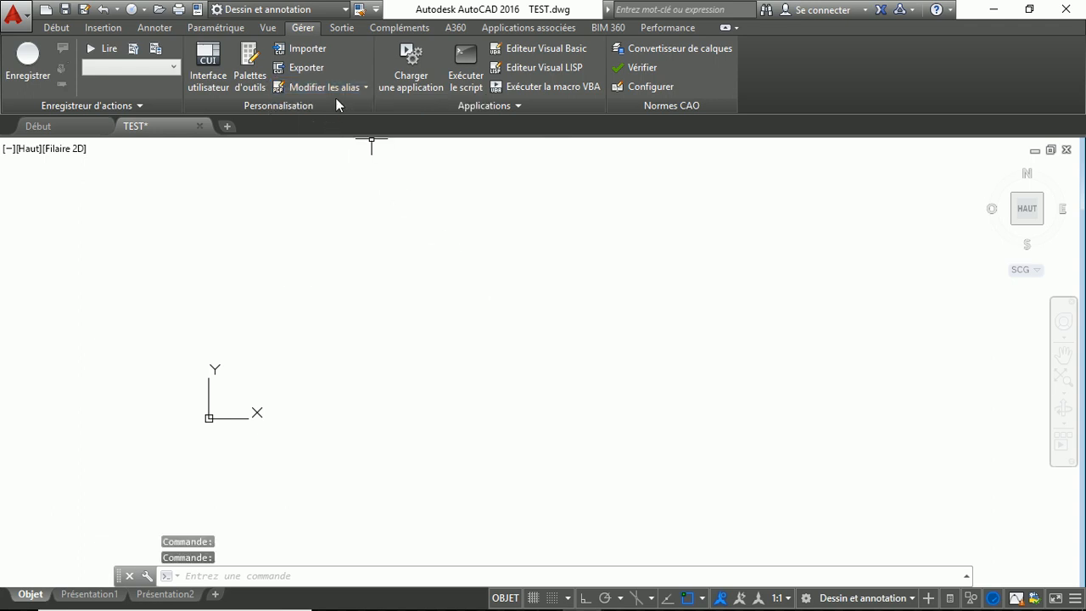
left_click(335, 88)
left_click(337, 106)
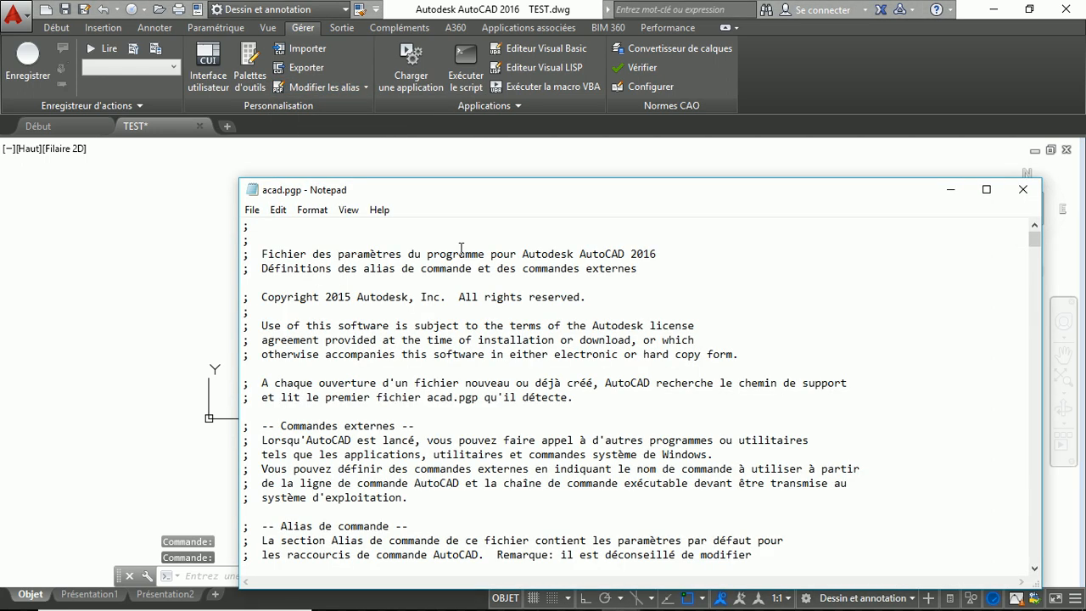
Step: Examine the alias definitions in acad.pgp, comparing the short names with their full command names
scroll(495, 303, "down", 20)
scroll(491, 306, "down", 15)
scroll(307, 309, "down", 20)
scroll(308, 314, "down", 20)
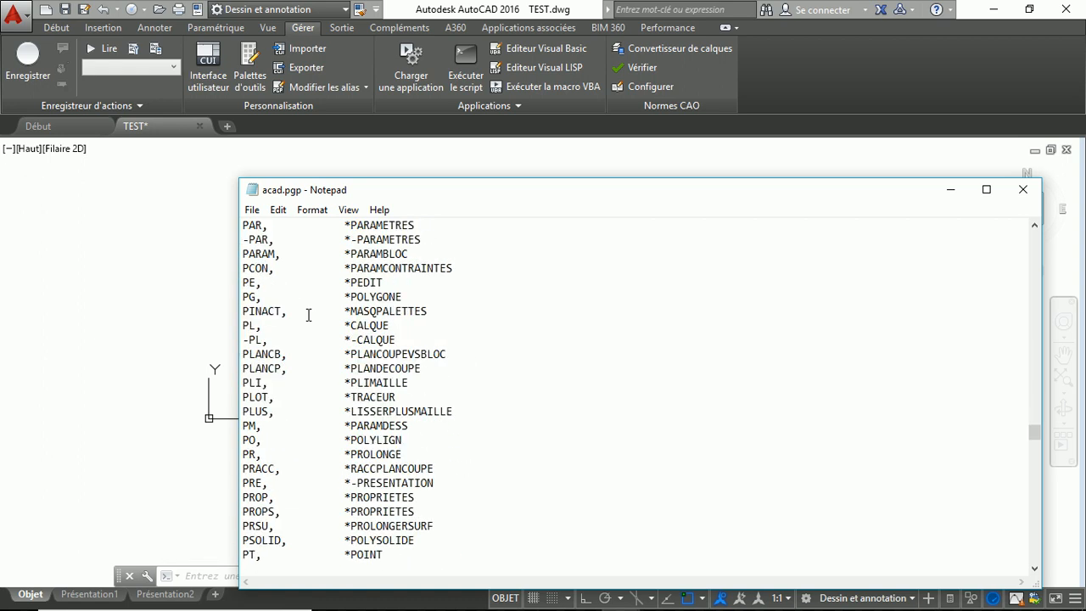
scroll(258, 342, "up", 20)
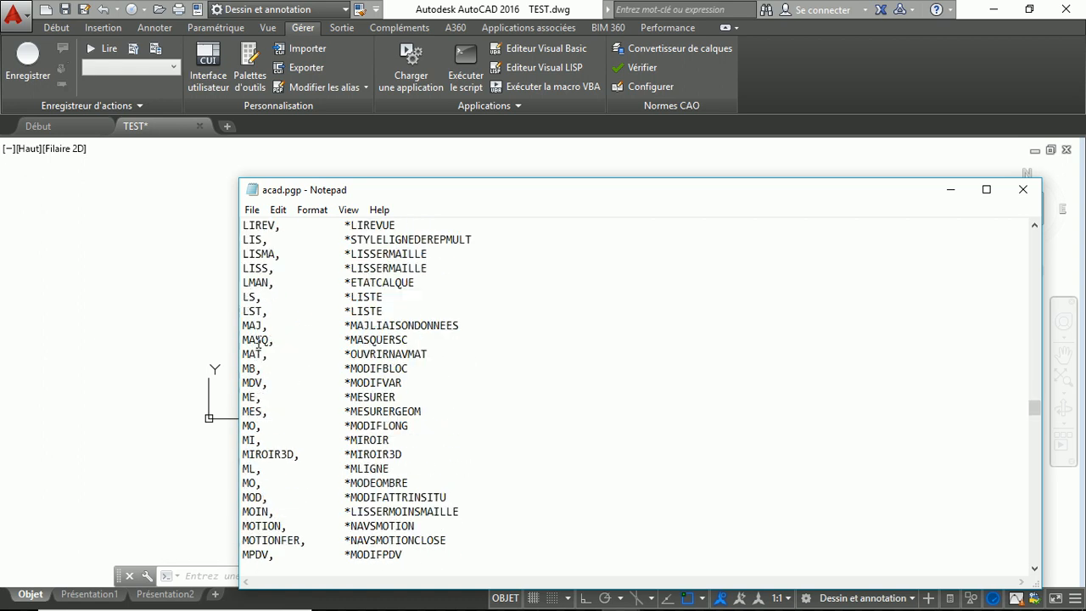
scroll(258, 342, "up", 20)
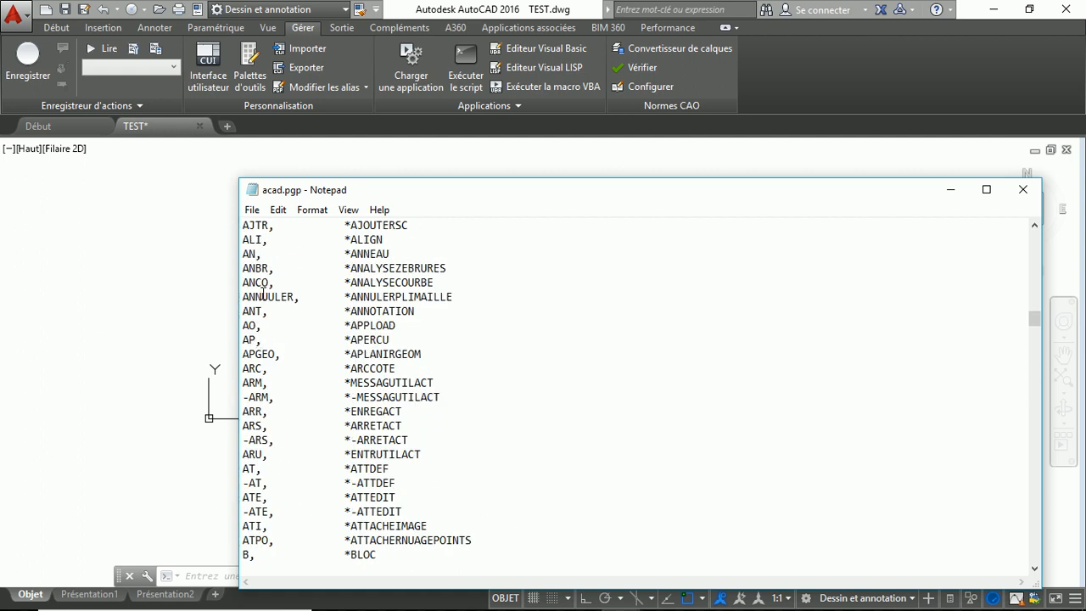
scroll(265, 275, "up", 20)
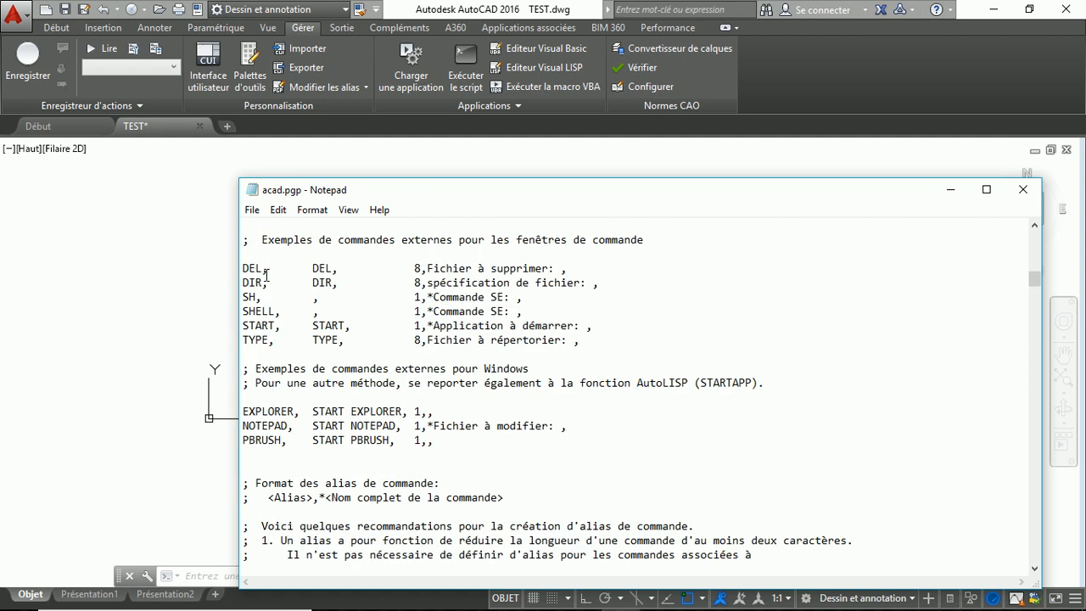
scroll(268, 275, "down", 5)
scroll(267, 276, "down", 20)
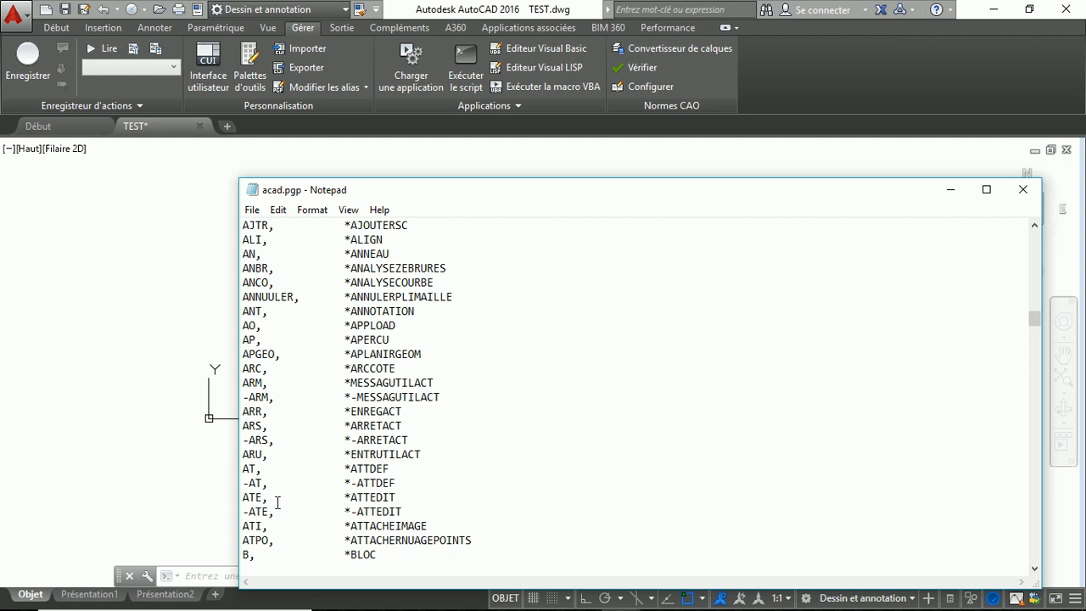
Step: Shorten the alias of the AJUSTER command to A in acad.pgp
scroll(276, 501, "up", 10)
scroll(292, 394, "down", 3)
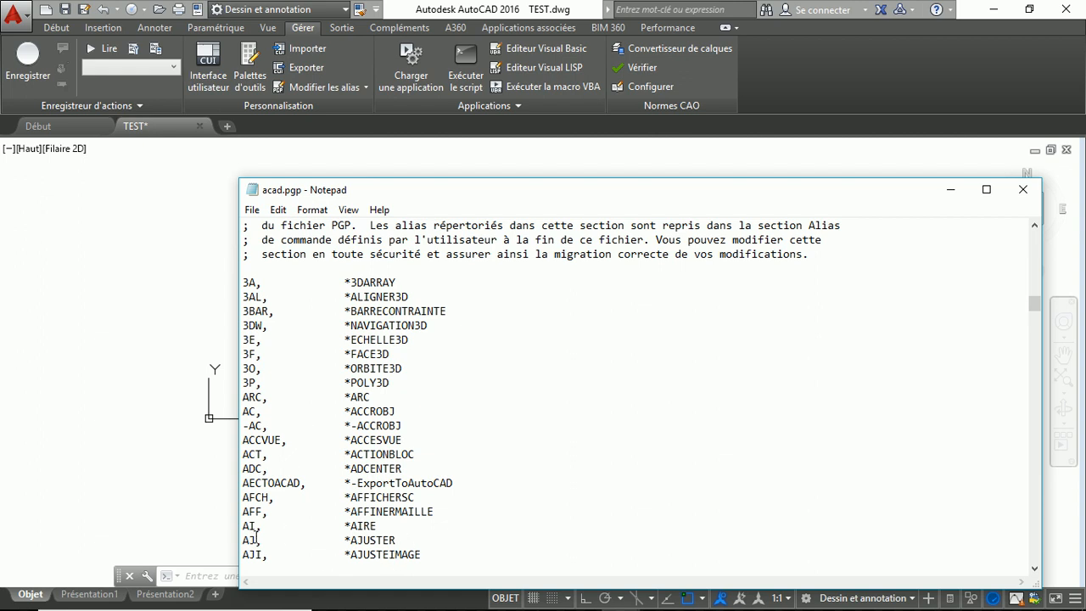
left_click_drag(250, 540, 257, 540)
key("Delete")
Step: Shorten the alias of the COPIER command to C in the alias list
scroll(314, 432, "down", 10)
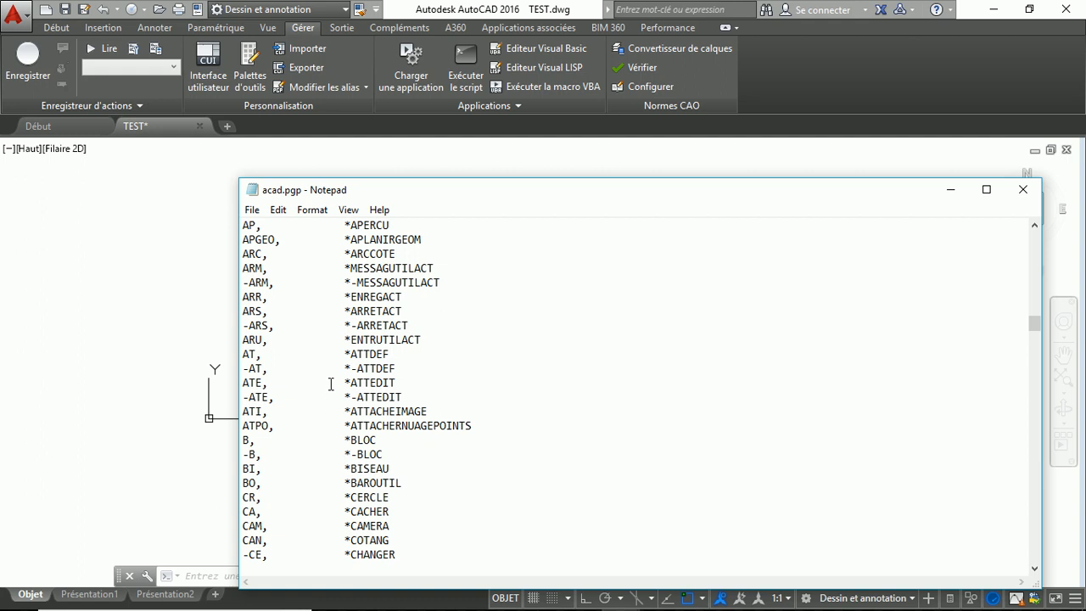
scroll(331, 384, "down", 5)
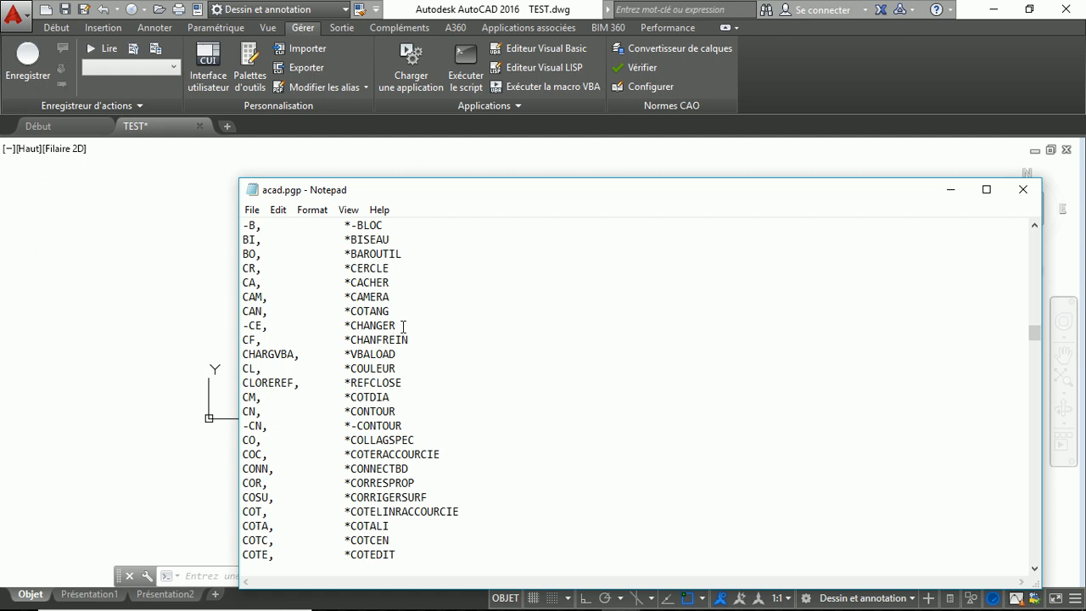
scroll(436, 329, "down", 3)
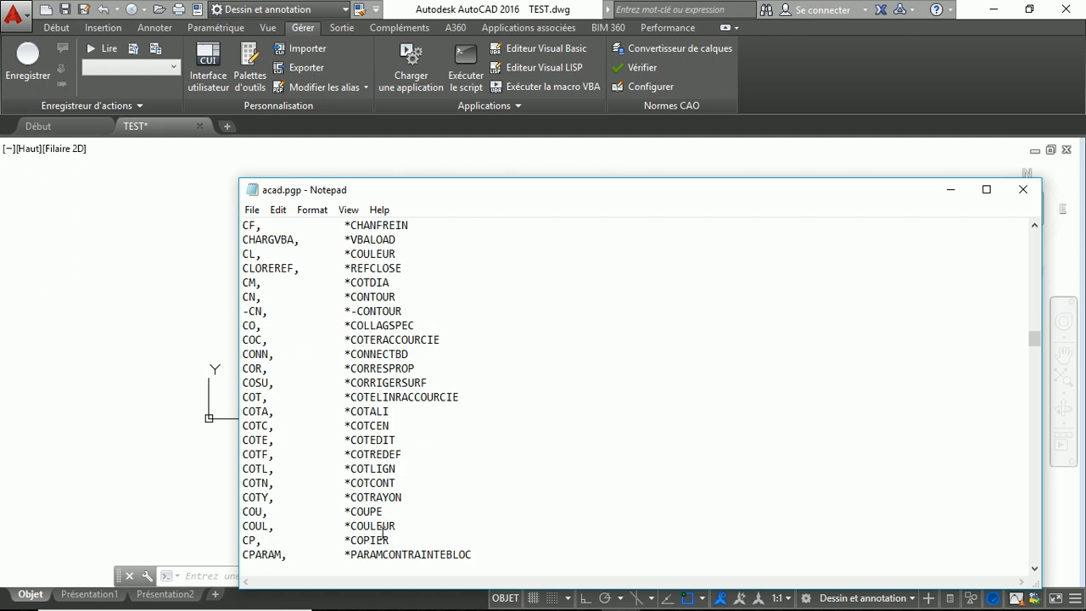
left_click_drag(248, 539, 255, 540)
key("BackSpace")
Step: Shorten the alias of the DEPLACER command to D in the alias list
scroll(307, 477, "down", 3)
scroll(306, 462, "down", 5)
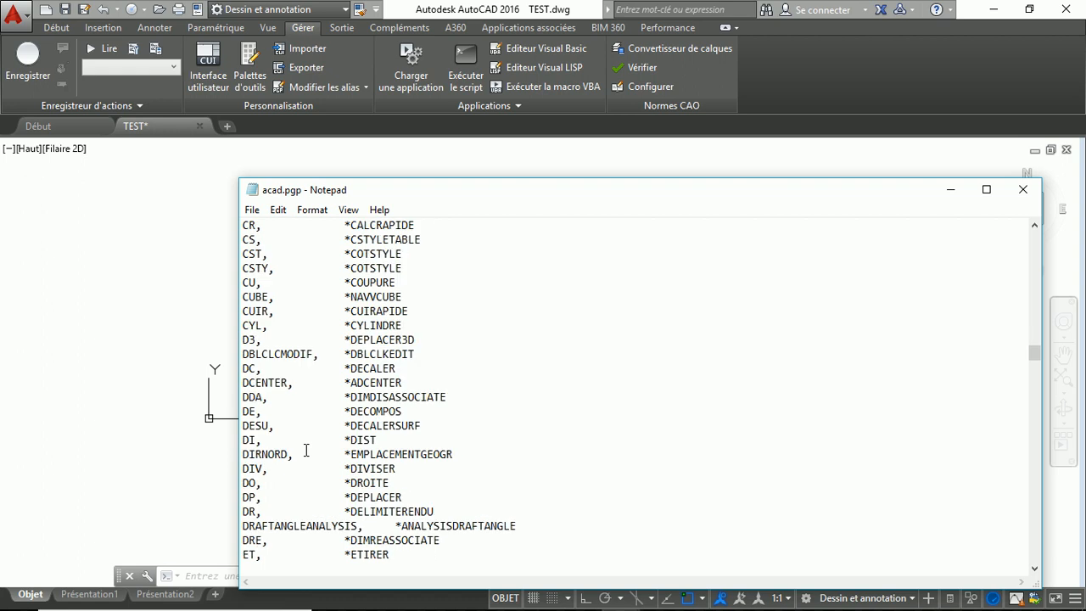
scroll(302, 475, "down", 5)
scroll(308, 456, "up", 8)
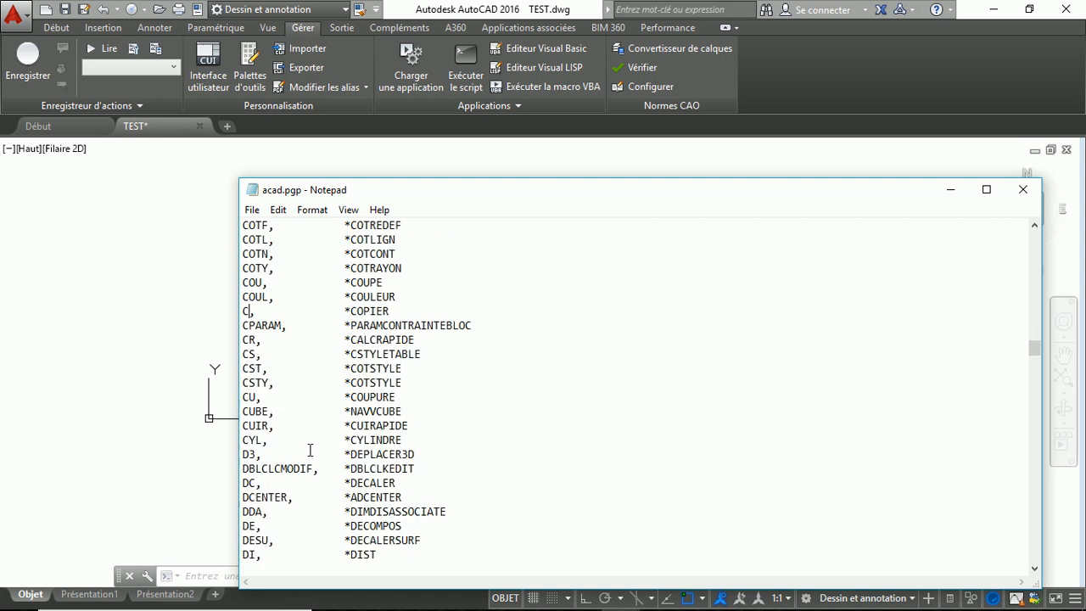
scroll(296, 390, "down", 3)
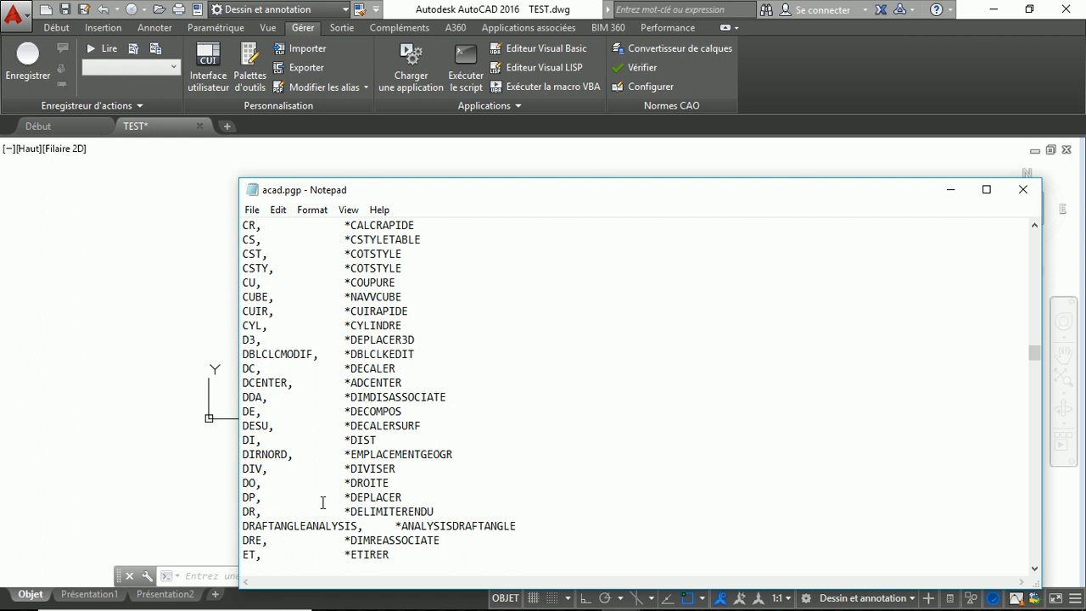
left_click_drag(248, 498, 257, 498)
key("BackSpace")
Step: Shorten the alias of the ETIRER command to E in the alias list
scroll(304, 410, "down", 5)
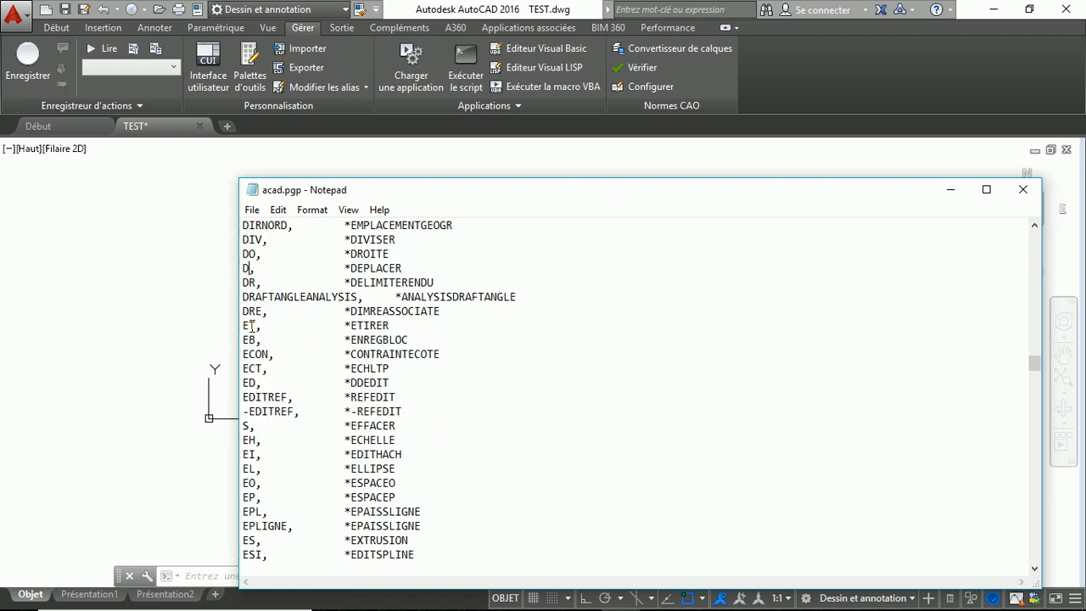
left_click_drag(250, 325, 255, 325)
key("Delete")
Step: Shorten the alias of the MIROIR command to M in the alias list
scroll(296, 384, "down", 11)
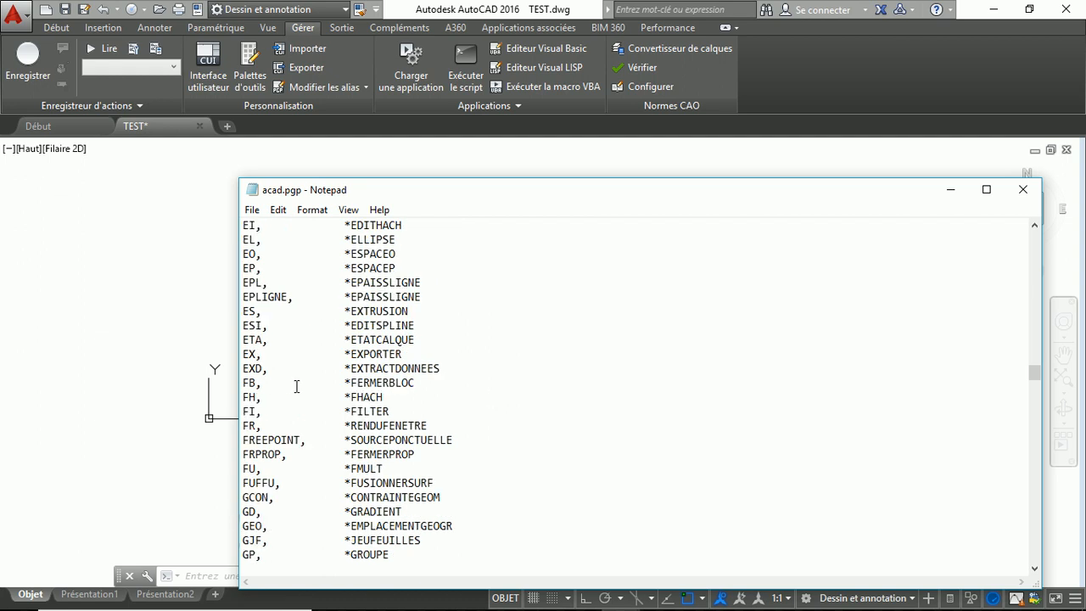
scroll(296, 386, "down", 11)
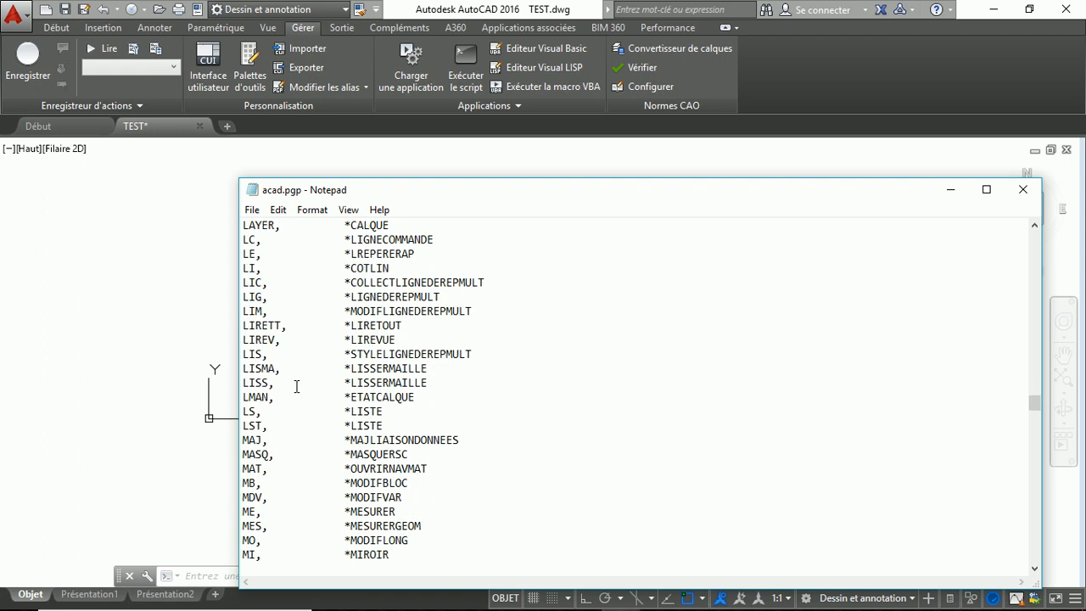
scroll(296, 386, "down", 5)
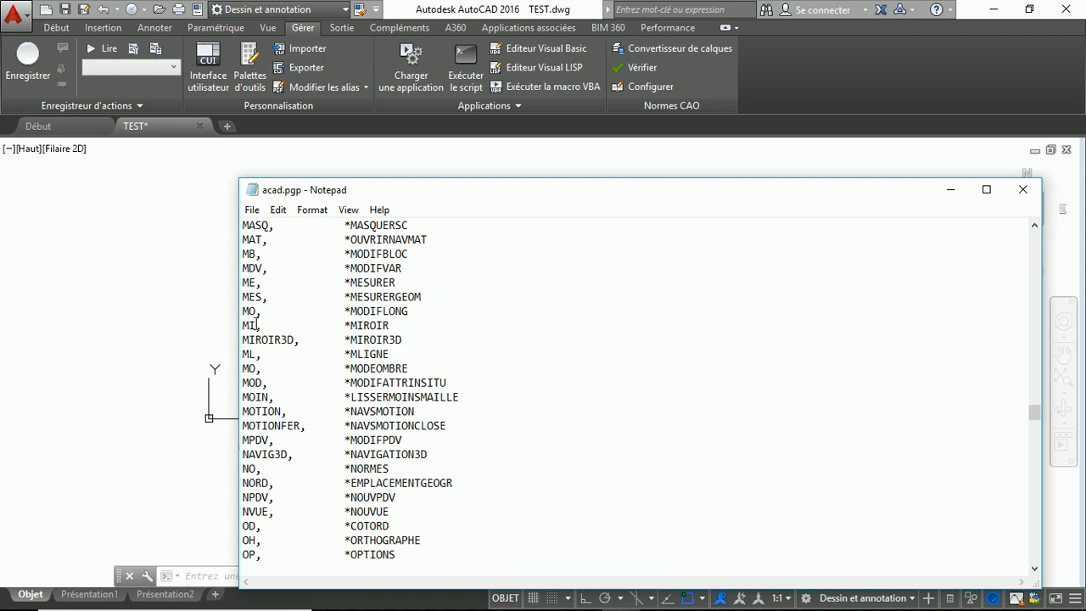
key("BackSpace")
Step: Shorten the alias of the PROLONGE command to P in the alias list
scroll(291, 316, "down", 8)
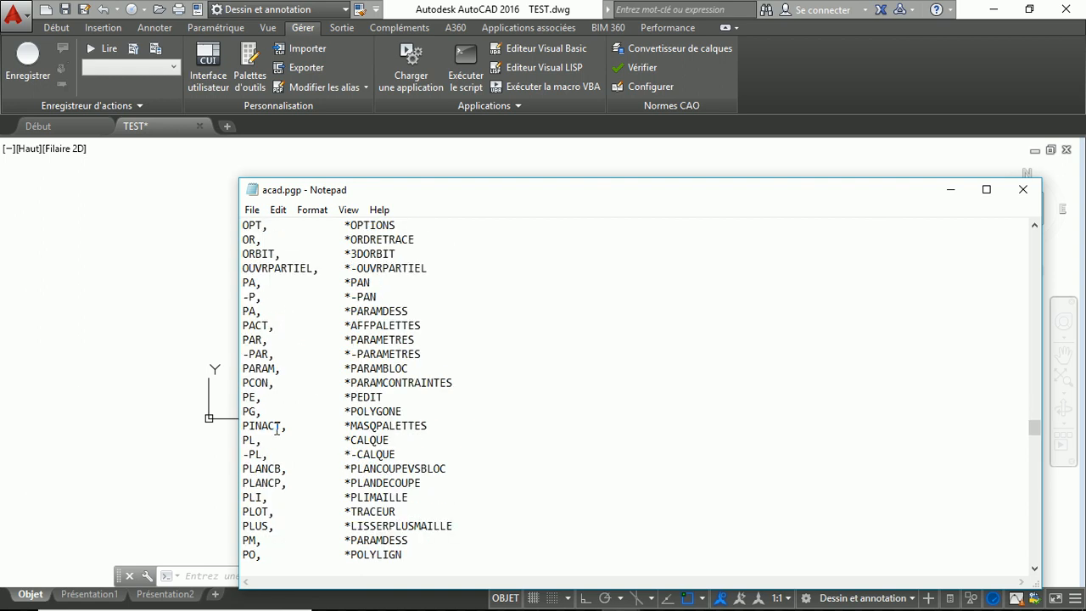
scroll(311, 422, "down", 3)
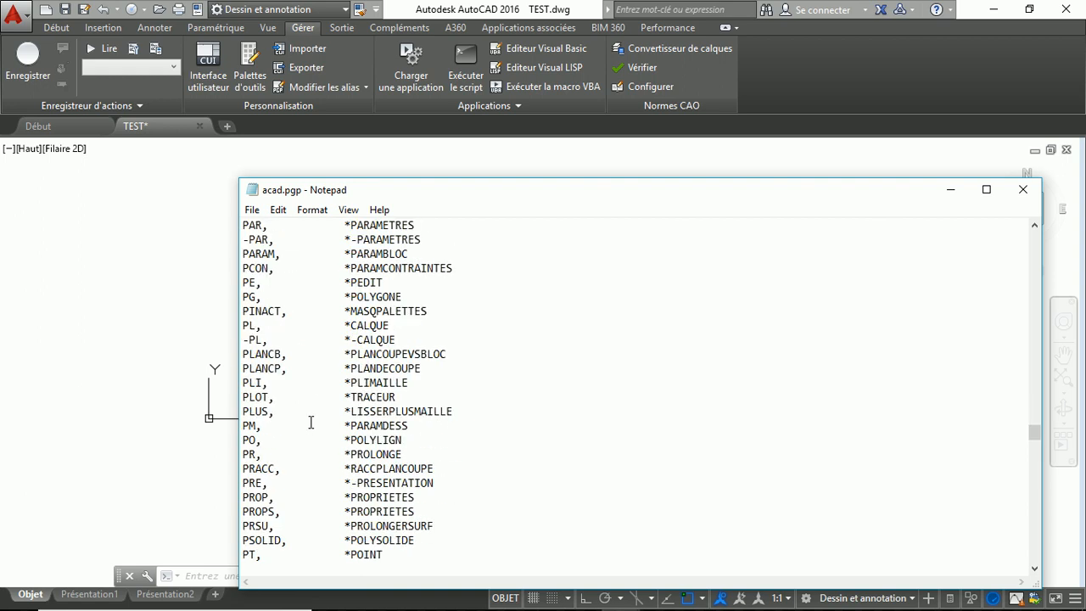
scroll(311, 422, "down", 3)
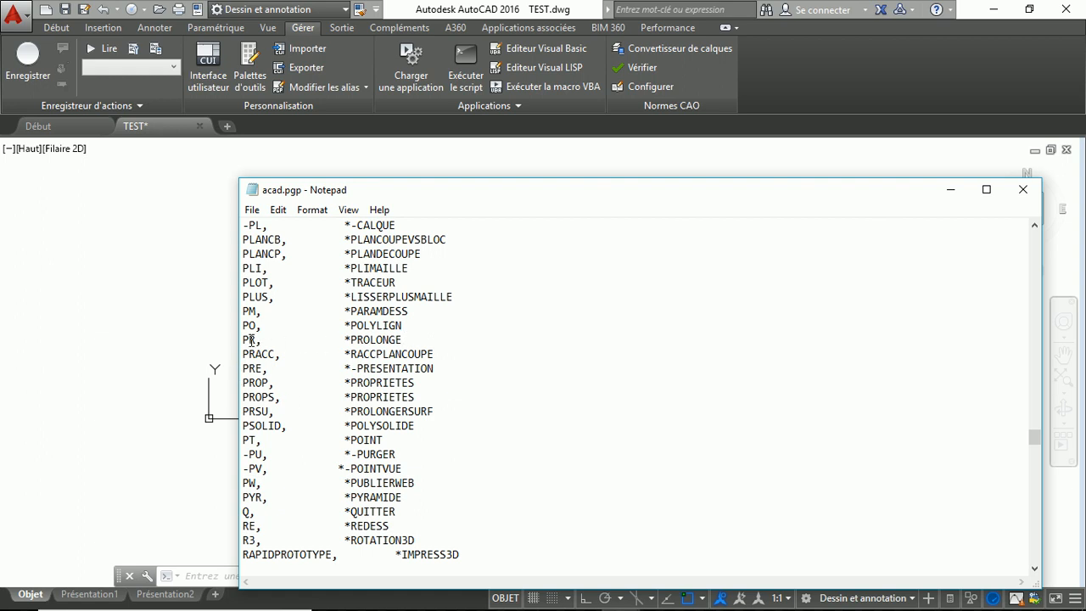
left_click_drag(250, 339, 256, 339)
key("Delete")
Step: Shorten the alias of the ROTATION command to R and close acad.pgp with its changes saved
scroll(303, 358, "down", 3)
scroll(304, 400, "down", 3)
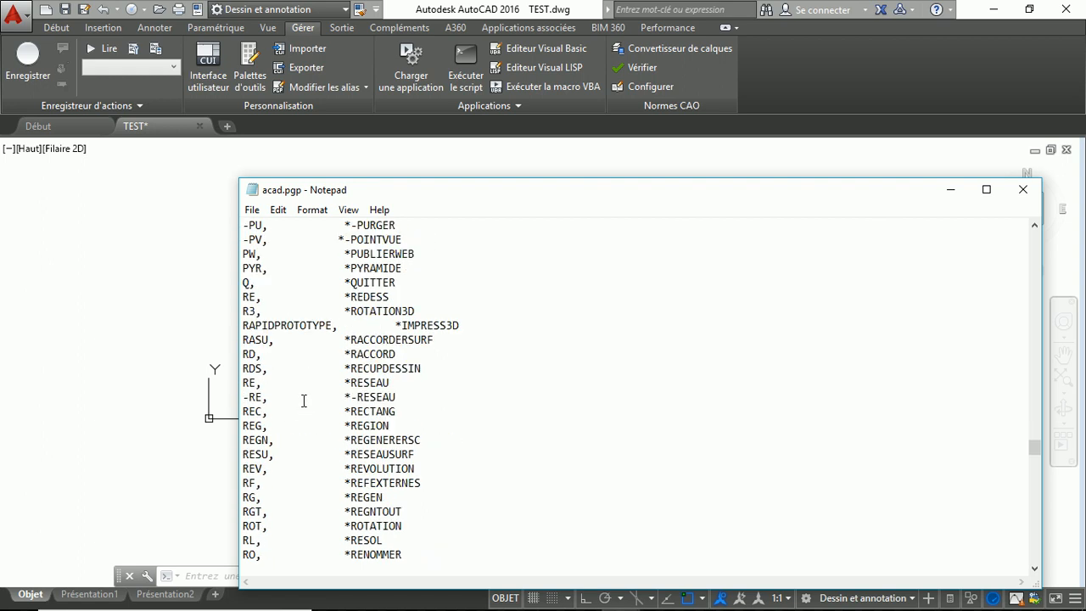
scroll(308, 434, "down", 3)
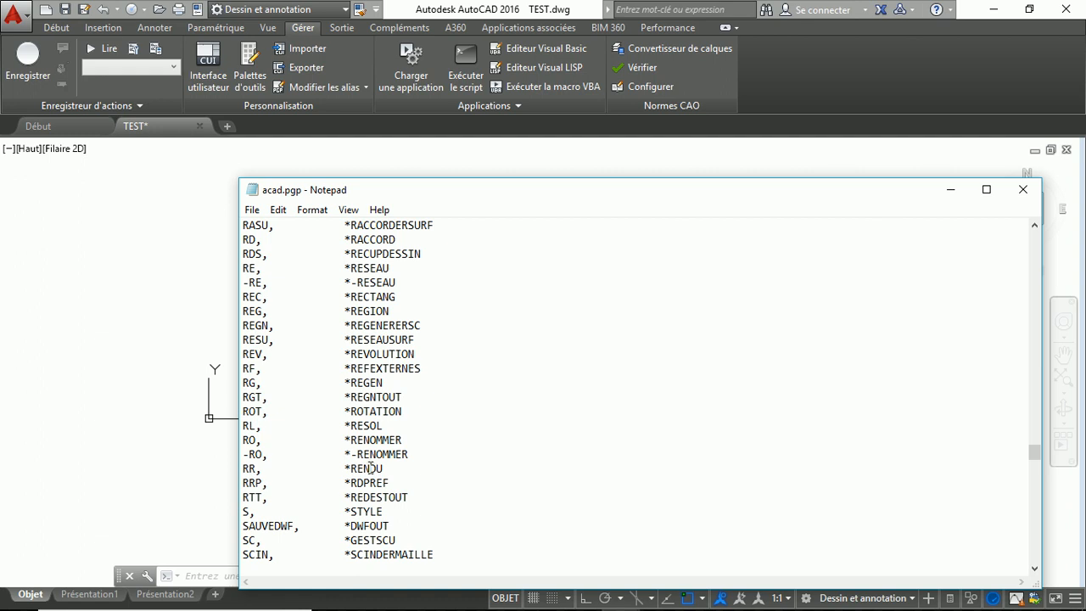
left_click_drag(249, 412, 262, 414)
key("BackSpace")
left_click(1025, 191)
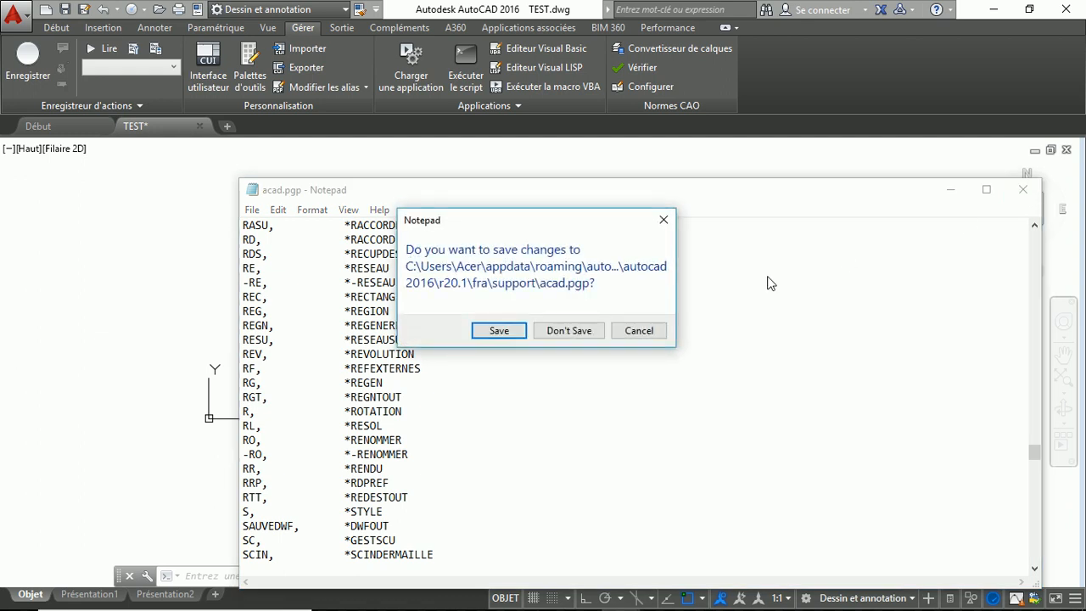
left_click(500, 331)
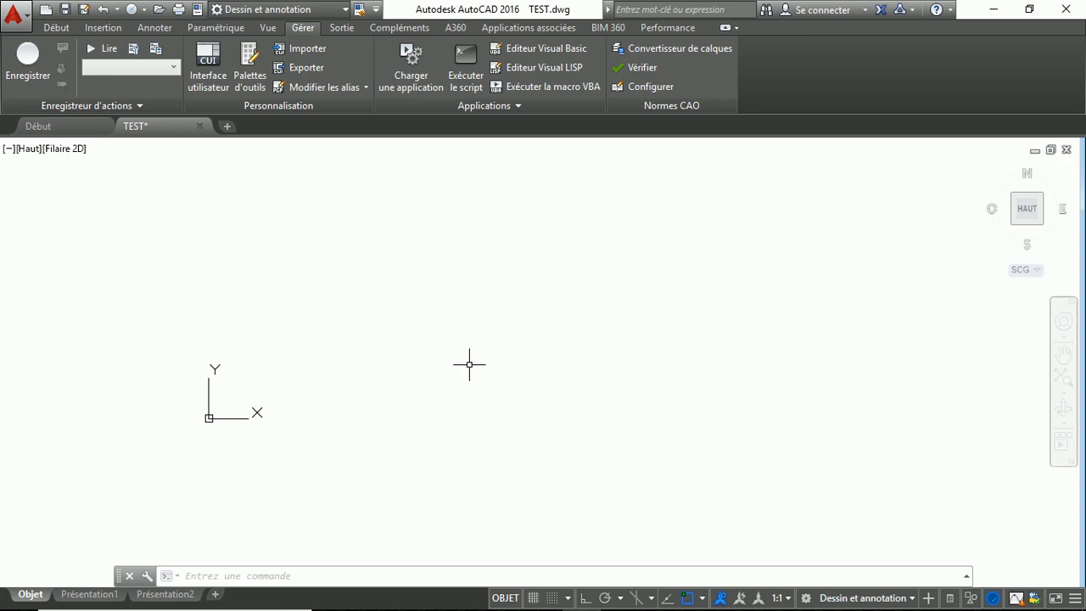
Step: Quit AutoCAD with TEST.dwg saved and close the leftover acad.pgp Notepad window
left_click(1061, 9)
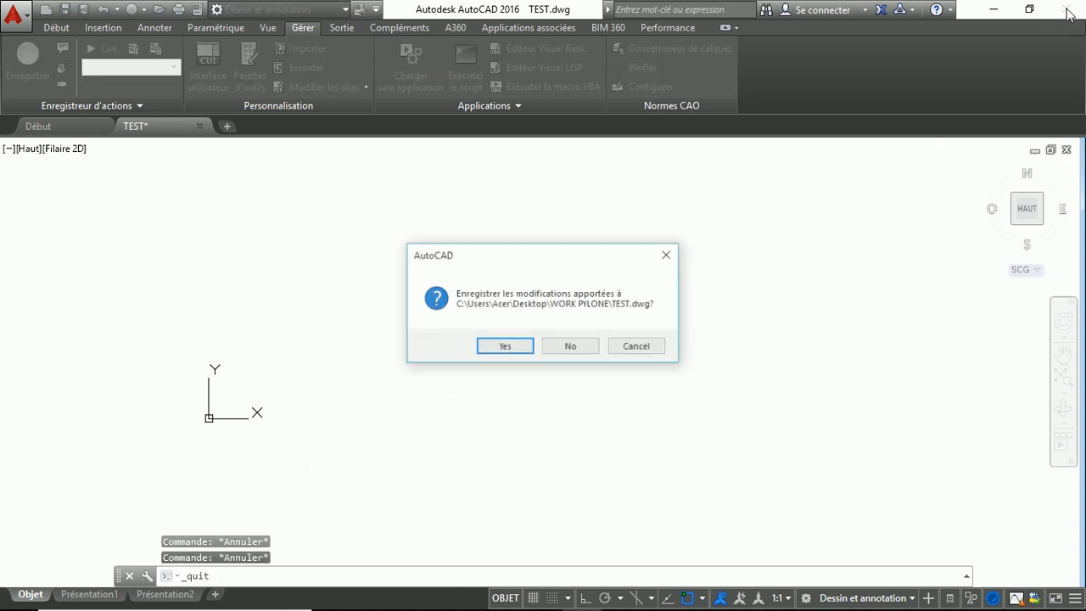
left_click(504, 347)
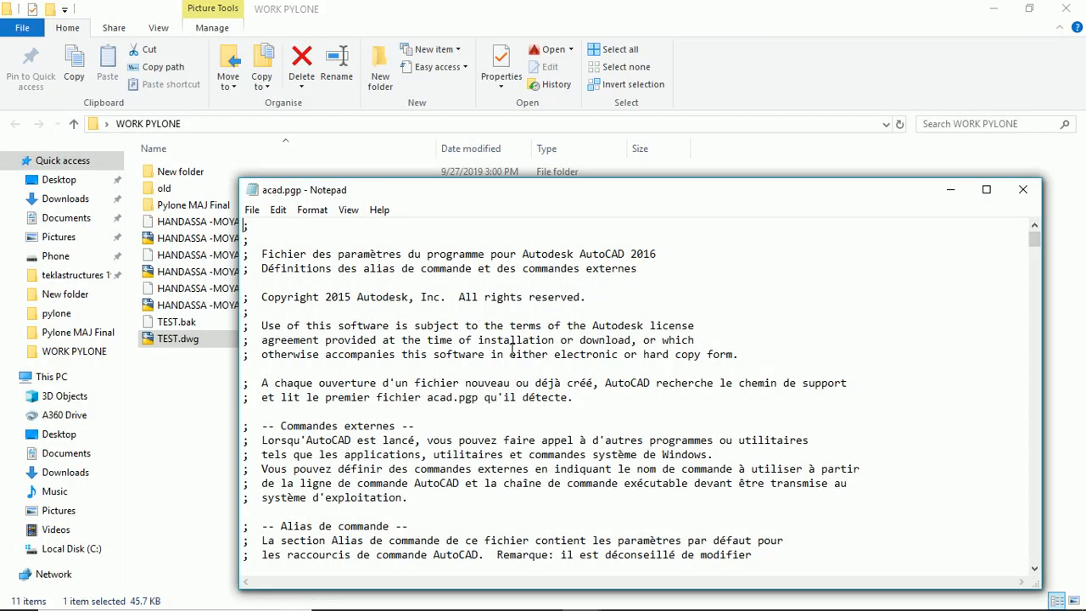
left_click(1026, 194)
left_click(1026, 195)
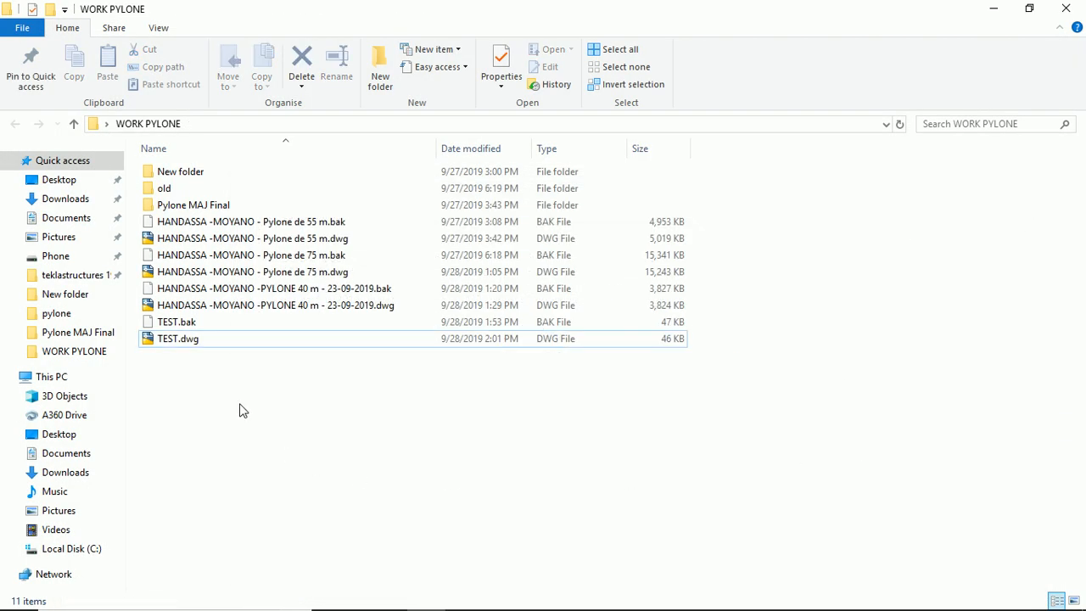
Step: Reopen TEST.dwg in AutoCAD from the WORK PYLONE folder
left_click(168, 344)
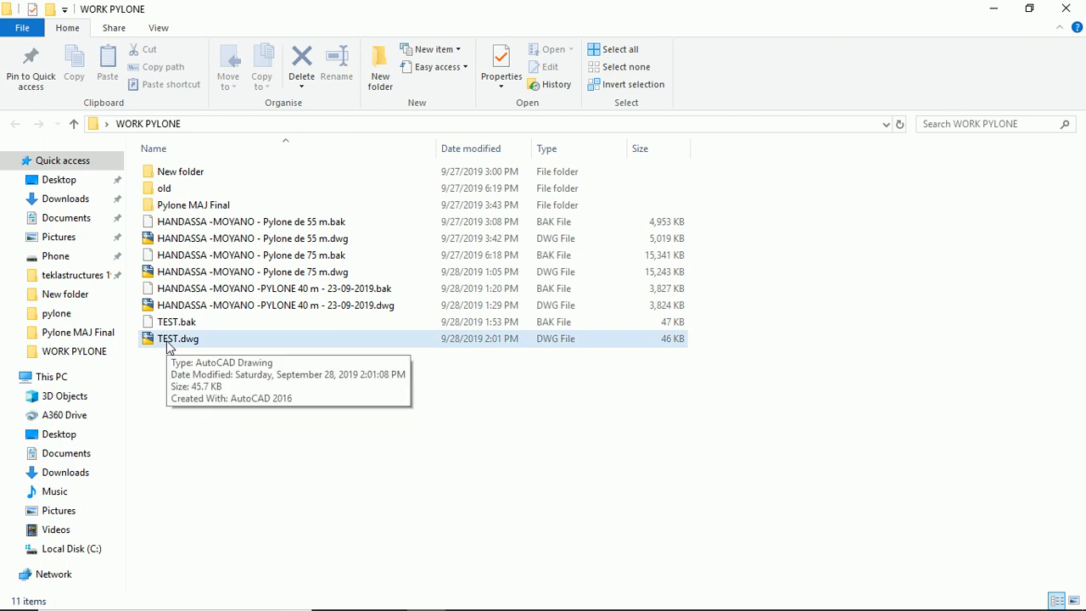
double_click(167, 340)
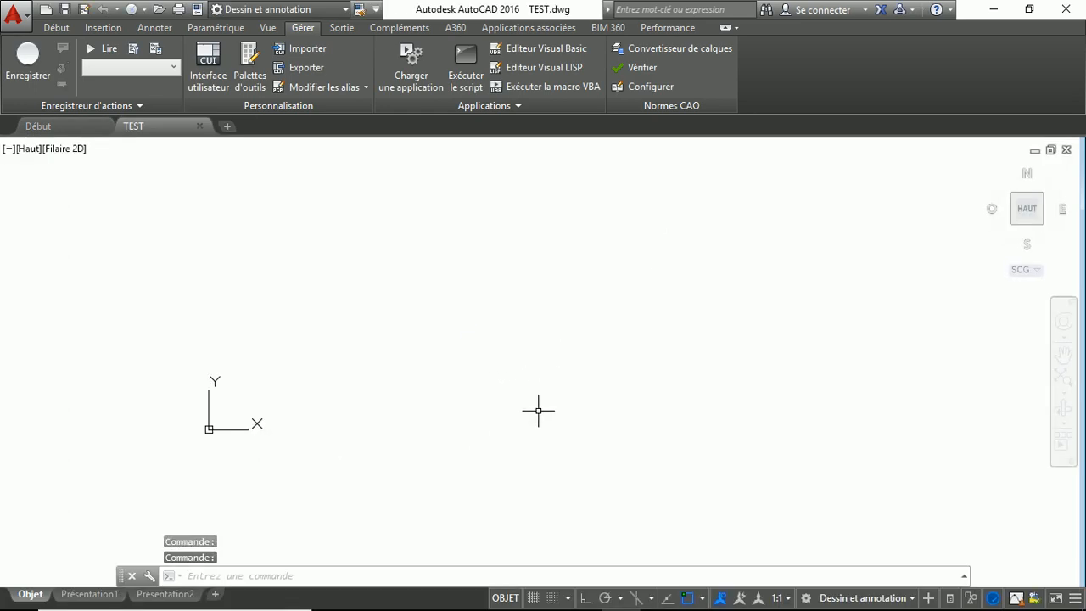
Step: Draw a long horizontal line above the UCS icon with the Line command and Ortho mode turned on
type("l")
key("Return")
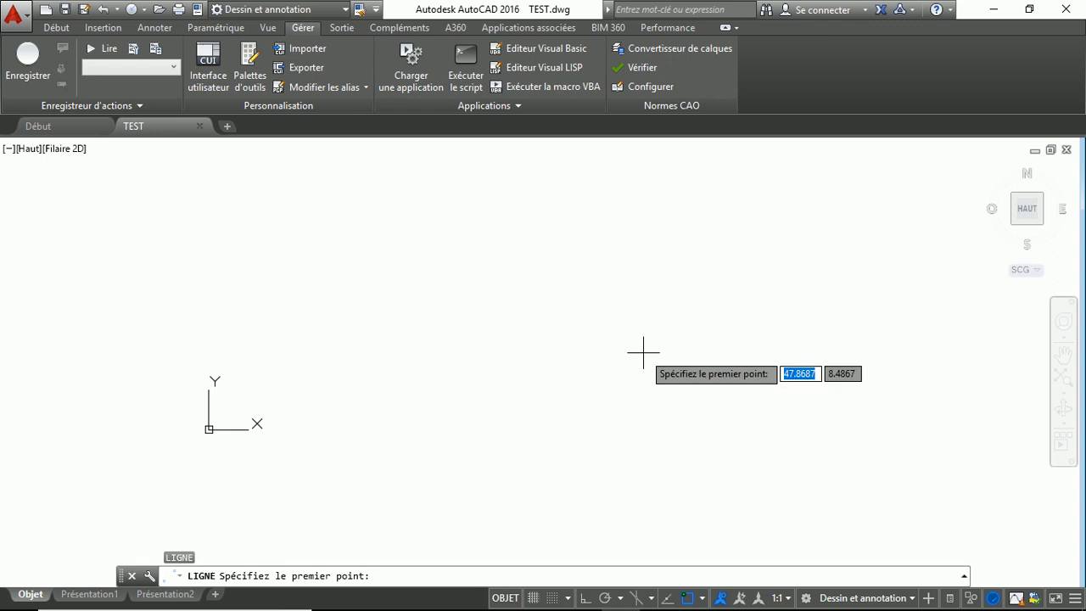
left_click(753, 342)
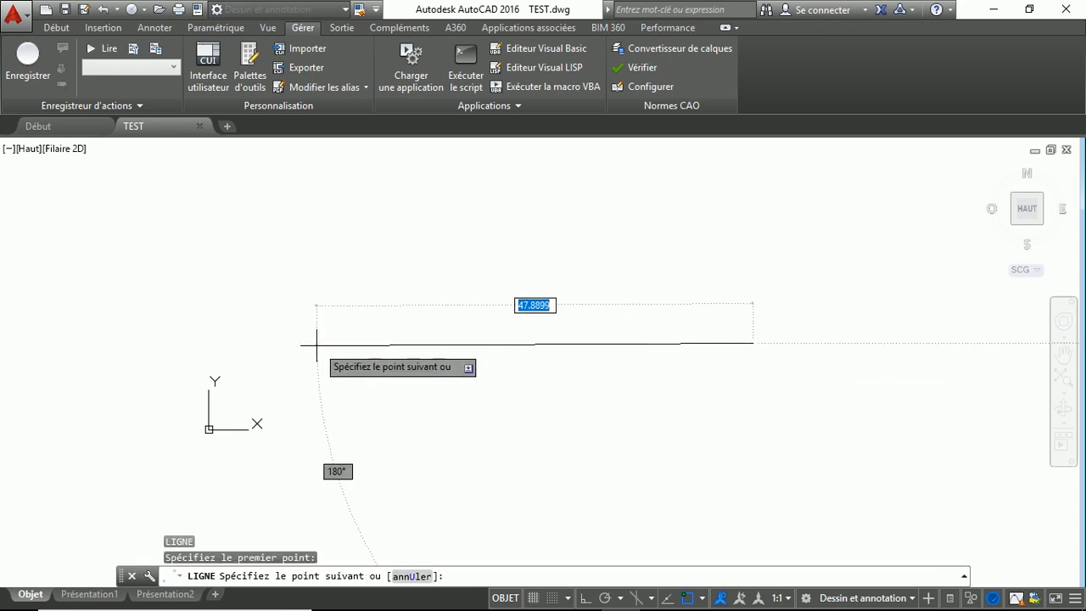
key("F8")
left_click(271, 342)
key("Return")
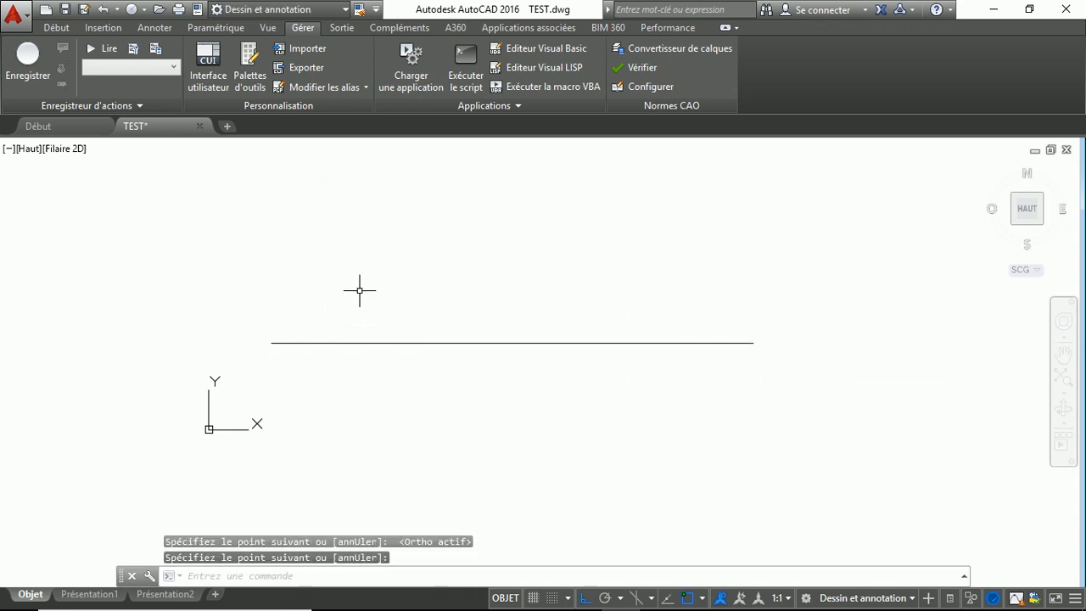
Step: Draw two long vertical lines crossing the horizontal line, one near each of its ends, with the Line command
key("Return")
left_click(380, 224)
left_click(380, 532)
key("Return")
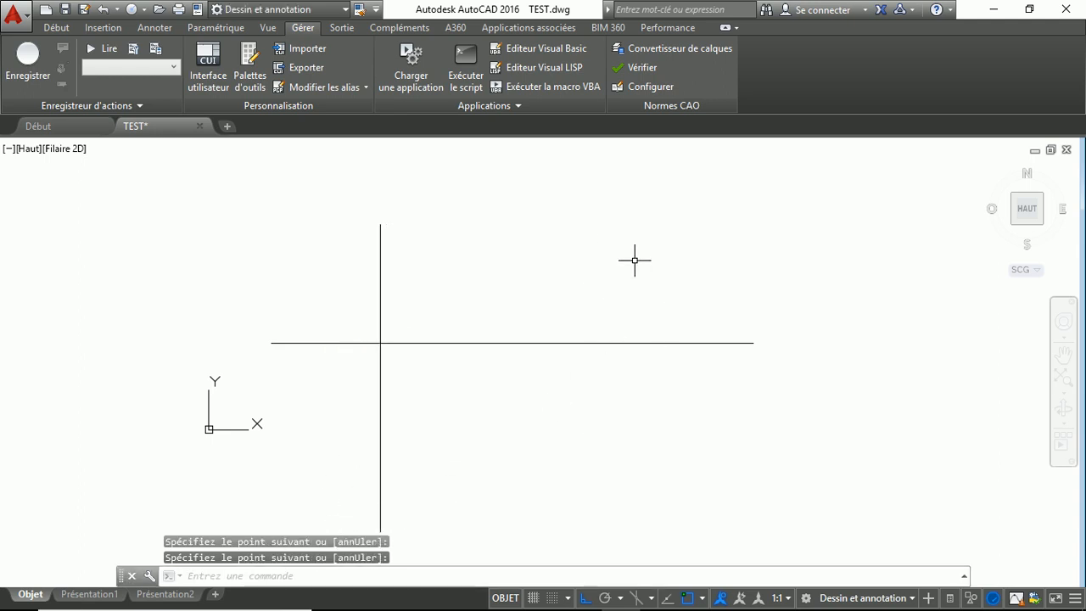
key("Return")
left_click(638, 224)
left_click(594, 514)
key("Return")
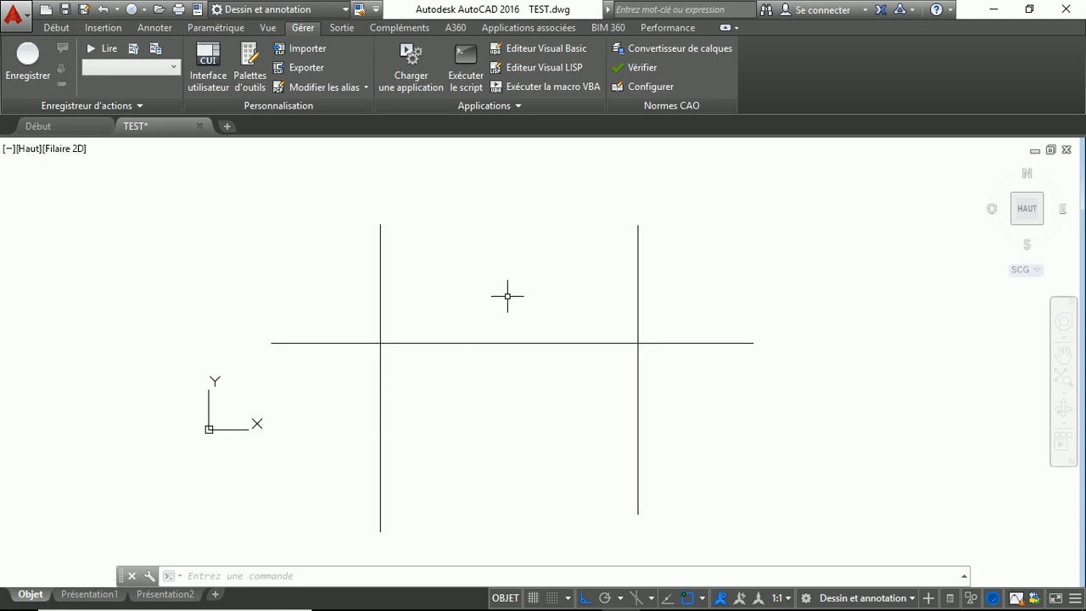
Step: Trim away the horizontal line's middle part between the two vertical lines using the A alias (AJUSTER) with all objects as cutting edges
type("A")
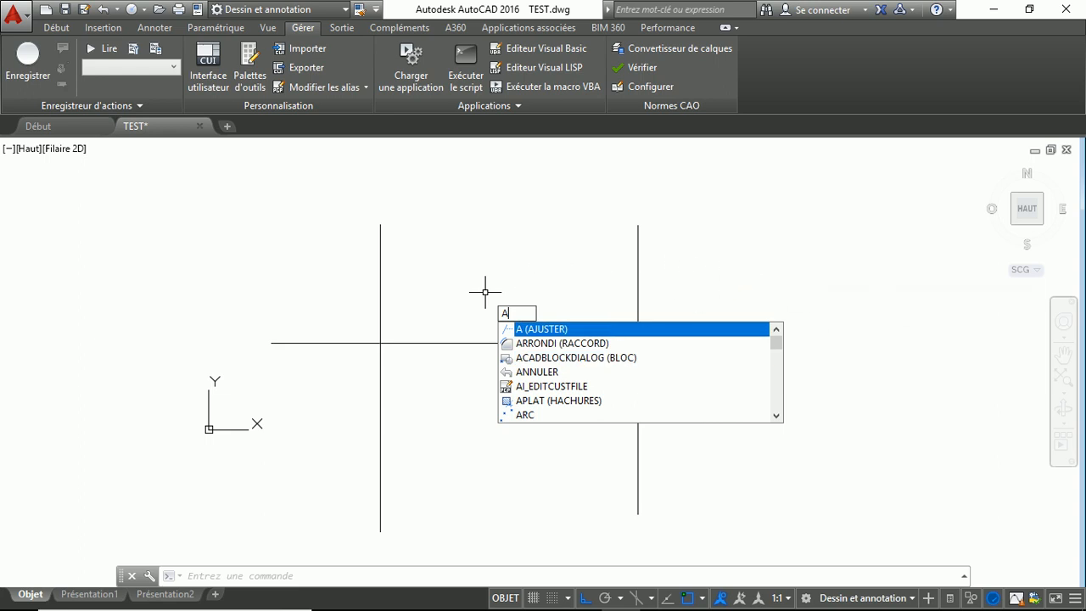
key("Escape")
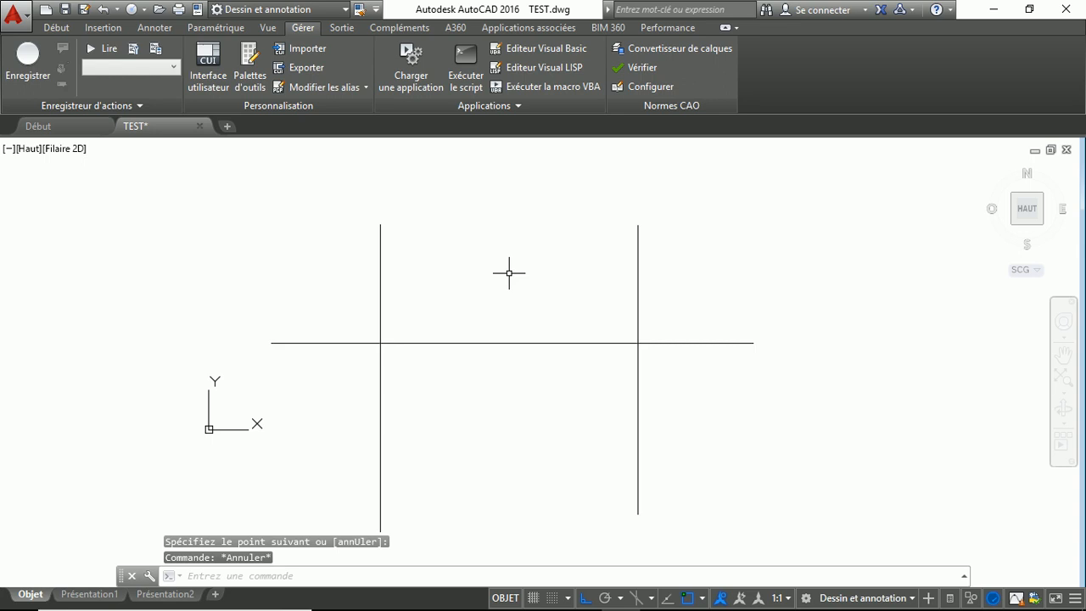
key("Return")
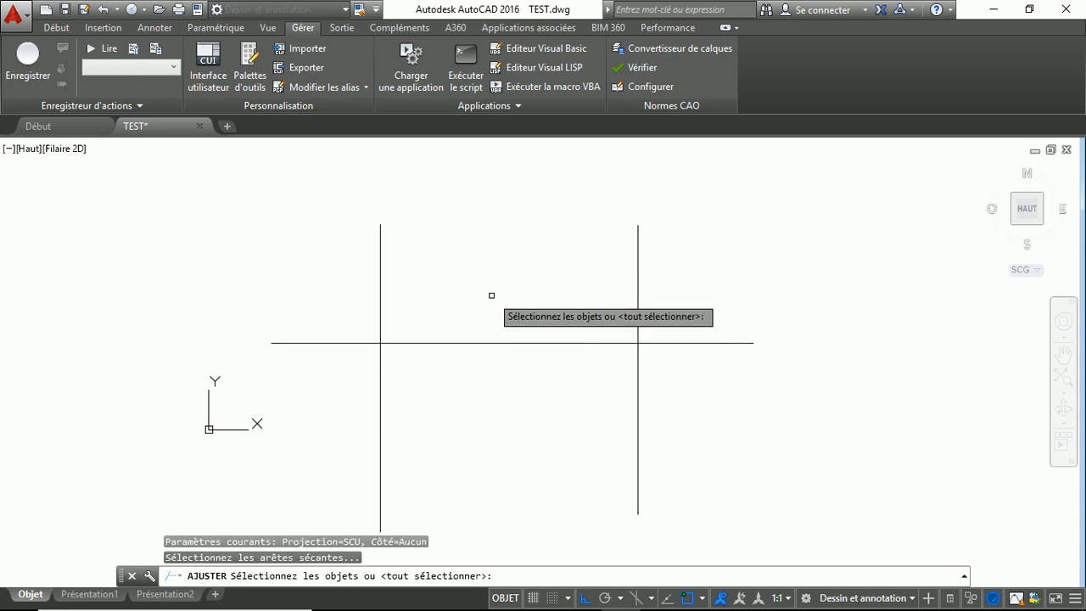
key("Return")
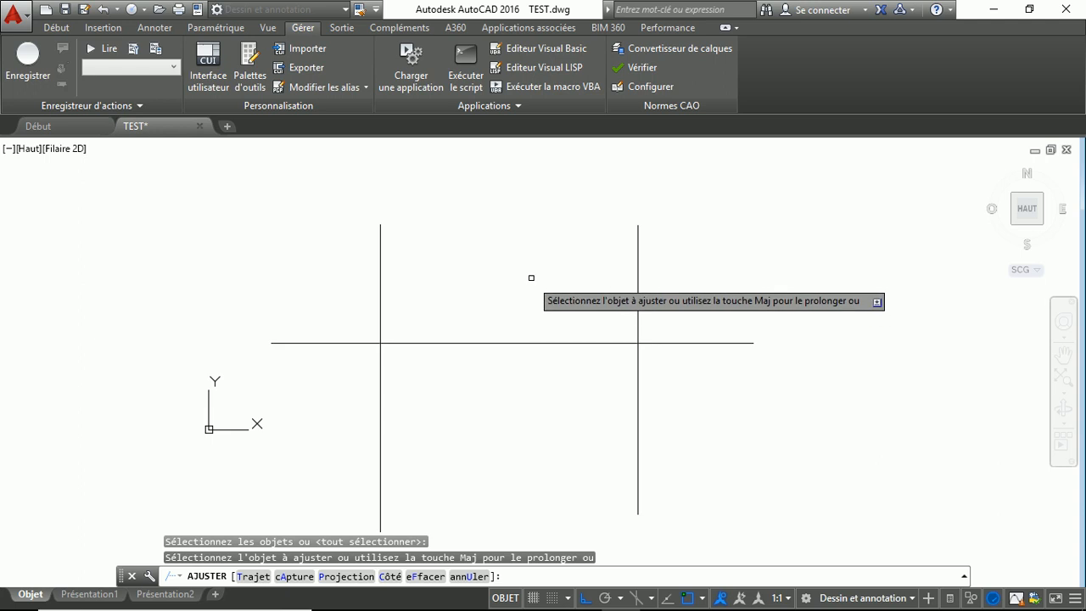
left_click(532, 273)
left_click(492, 395)
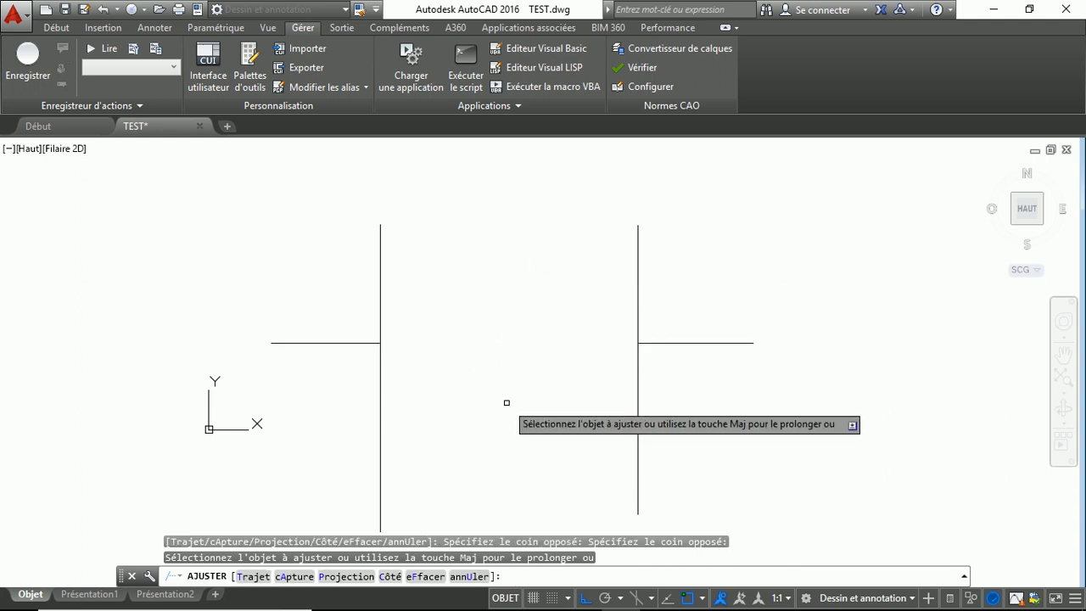
key("Escape")
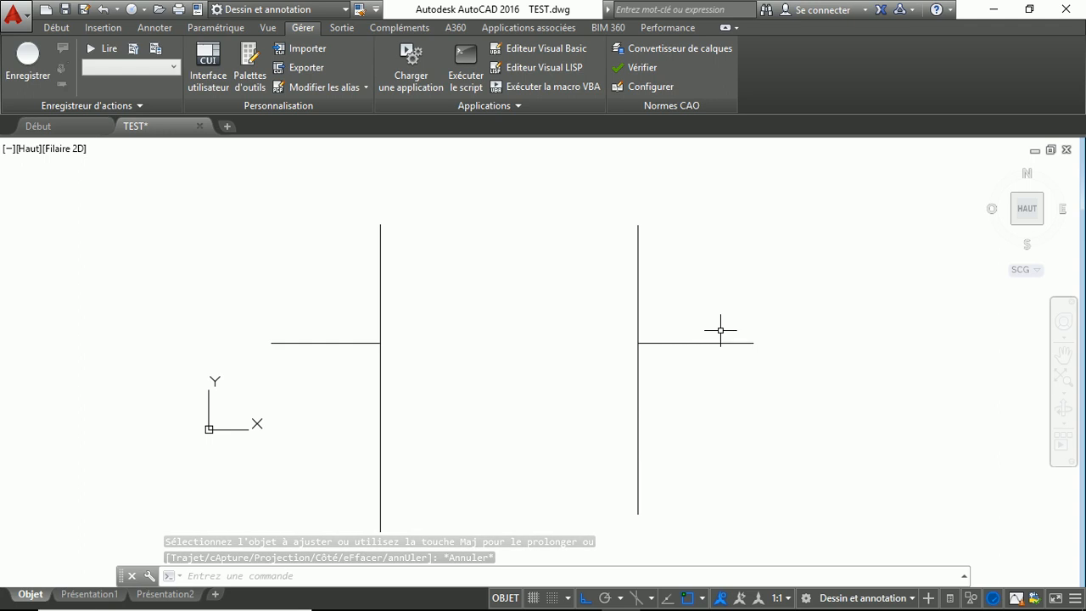
Step: Copy the horizontal segment attached to the right vertical line straight up once using the C alias (COPIER)
type("CP")
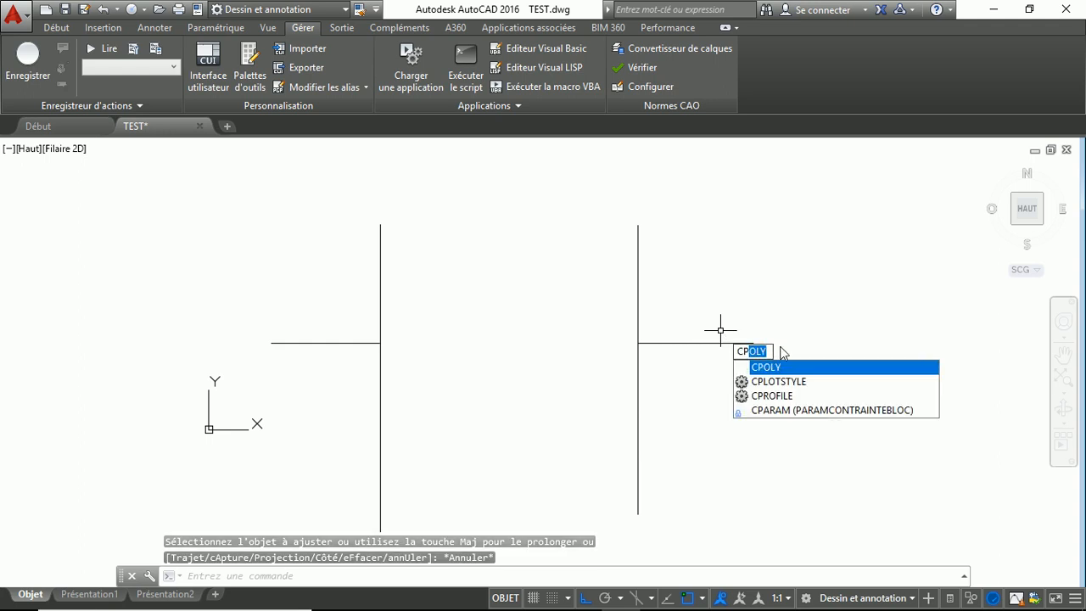
key("Escape")
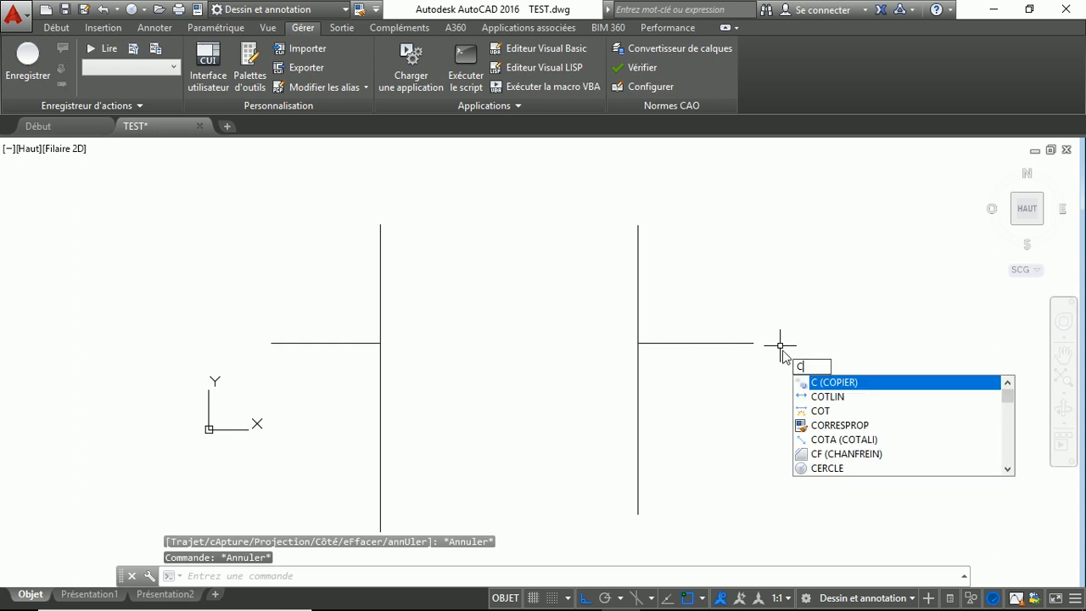
key("Return")
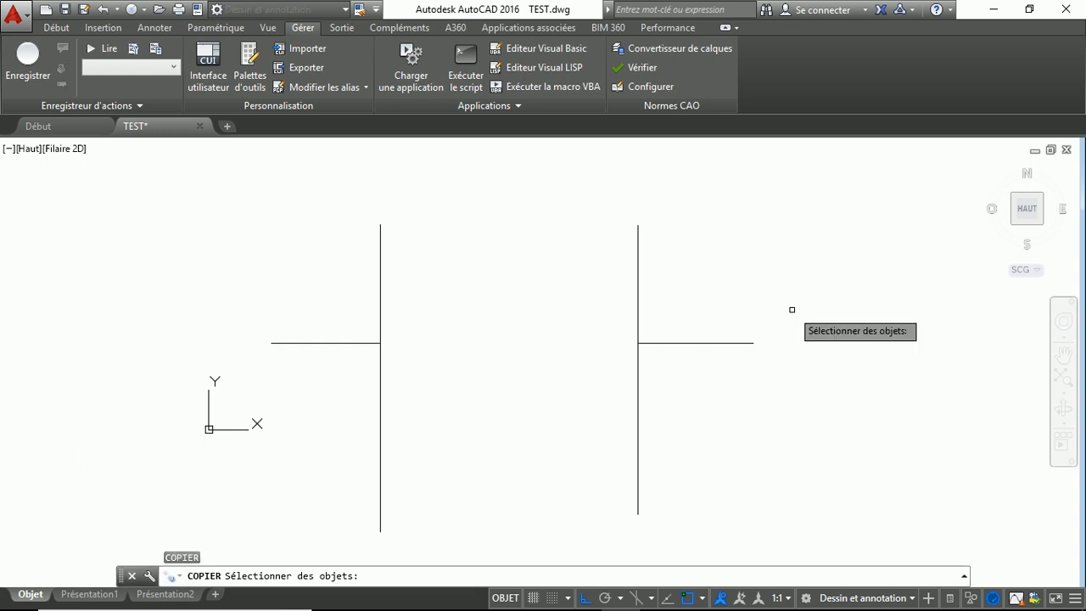
key("Escape")
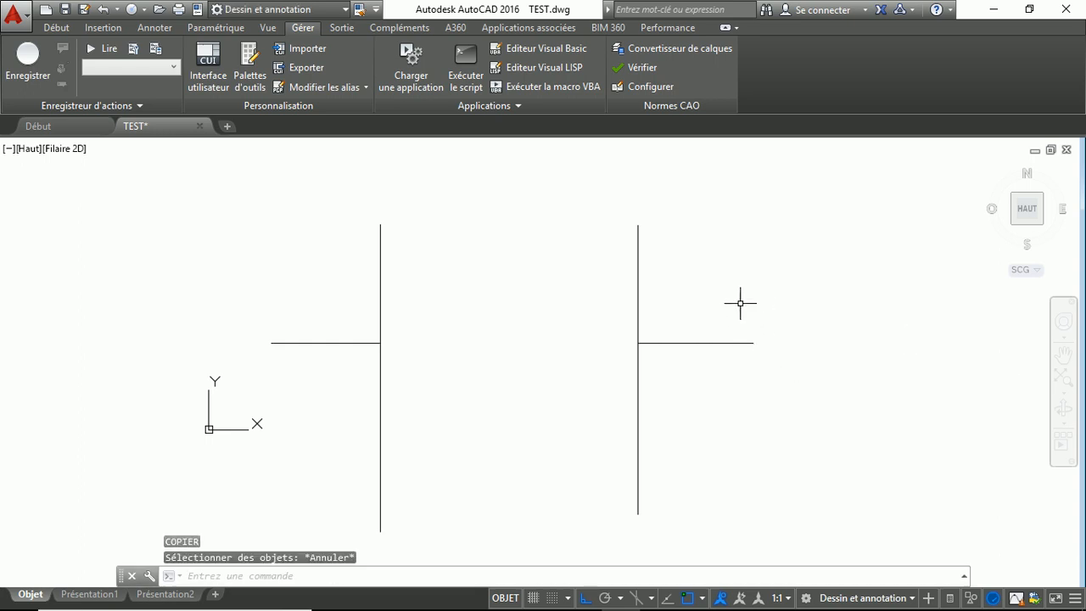
key("Return")
left_click(772, 304)
left_click(705, 377)
key("Return")
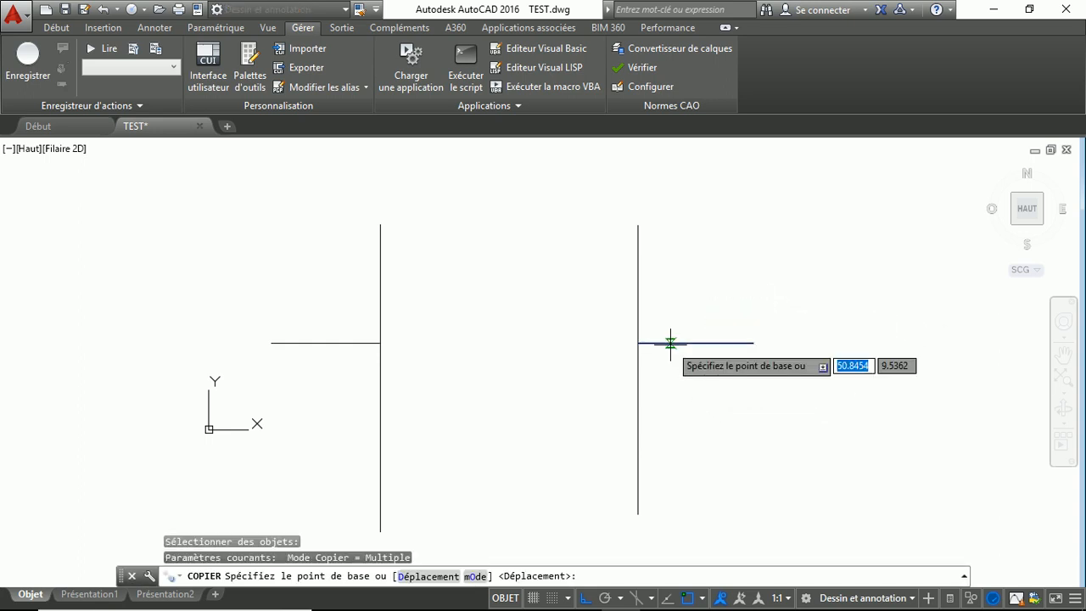
left_click(670, 343)
left_click(670, 274)
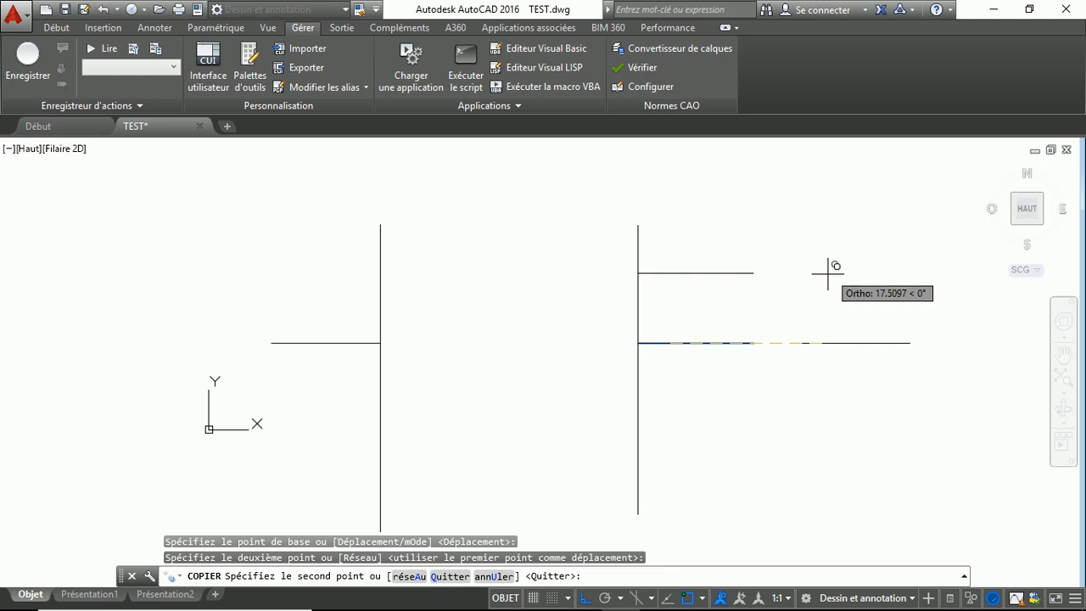
key("Escape")
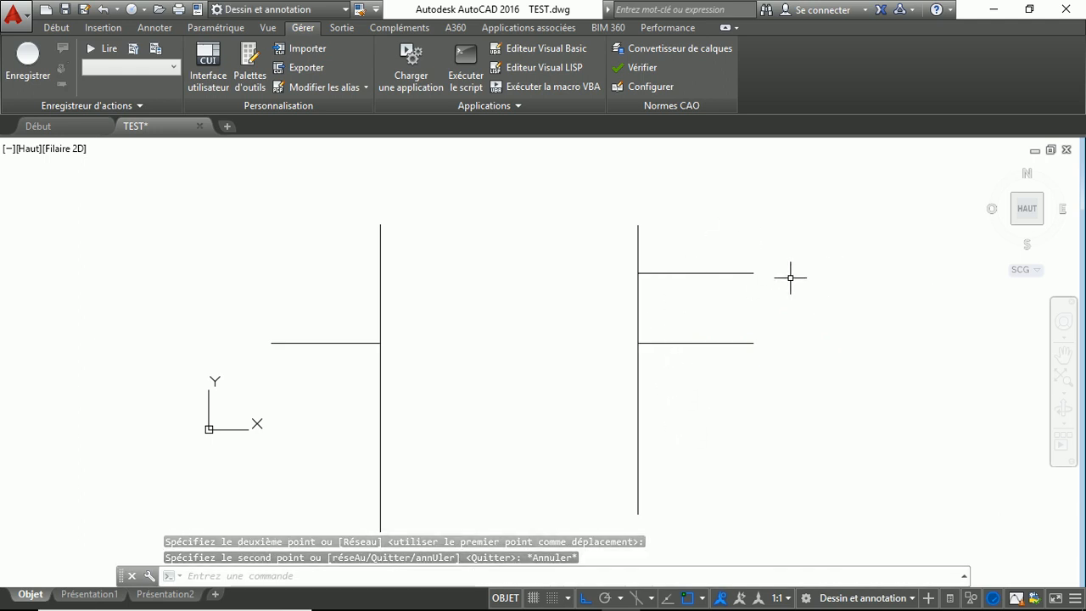
type("D")
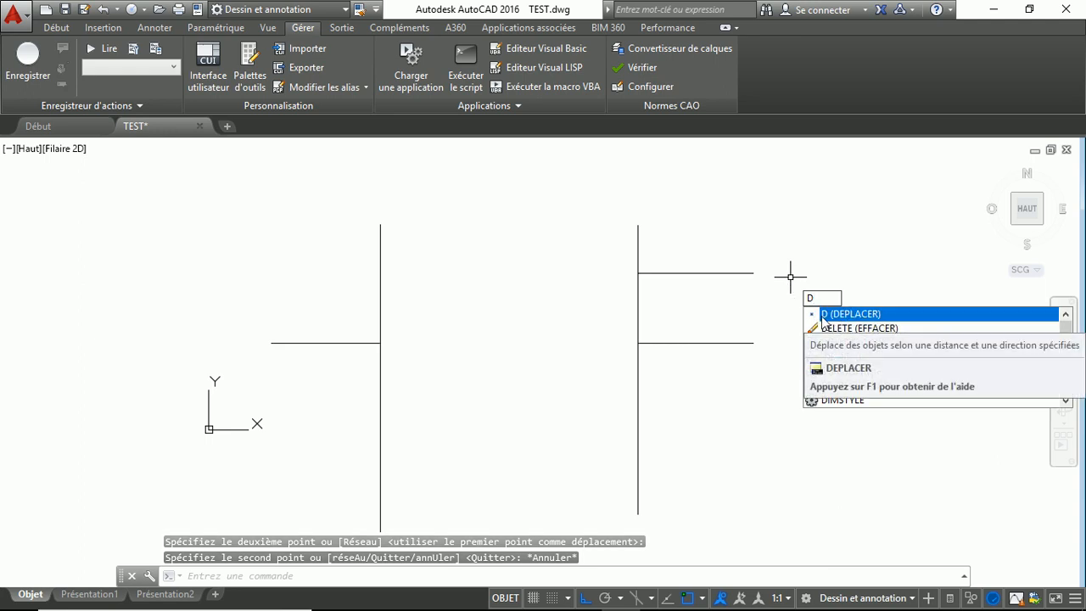
type("P")
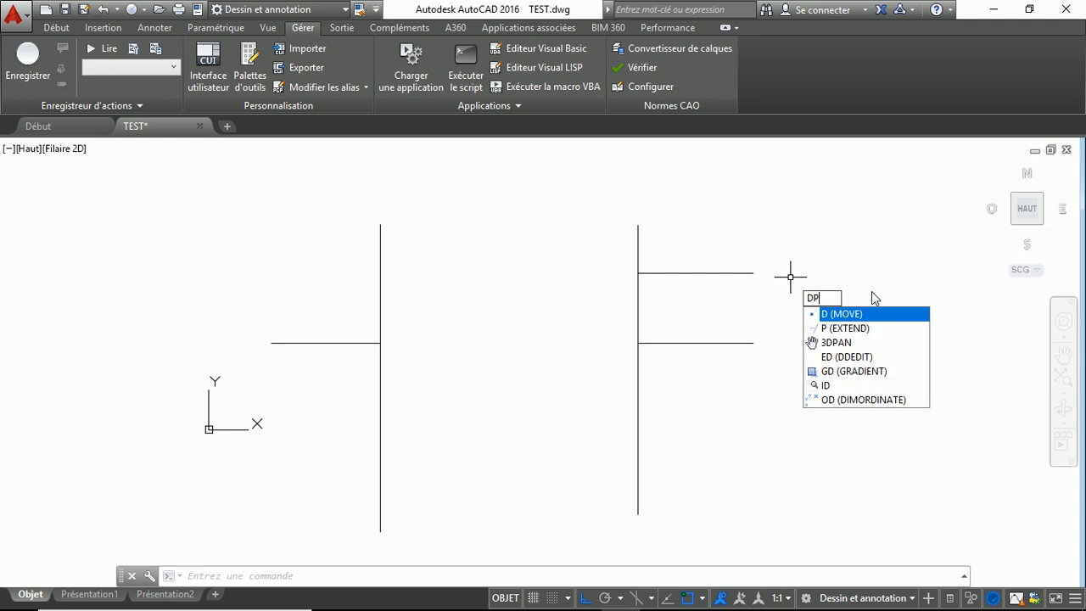
key("Escape")
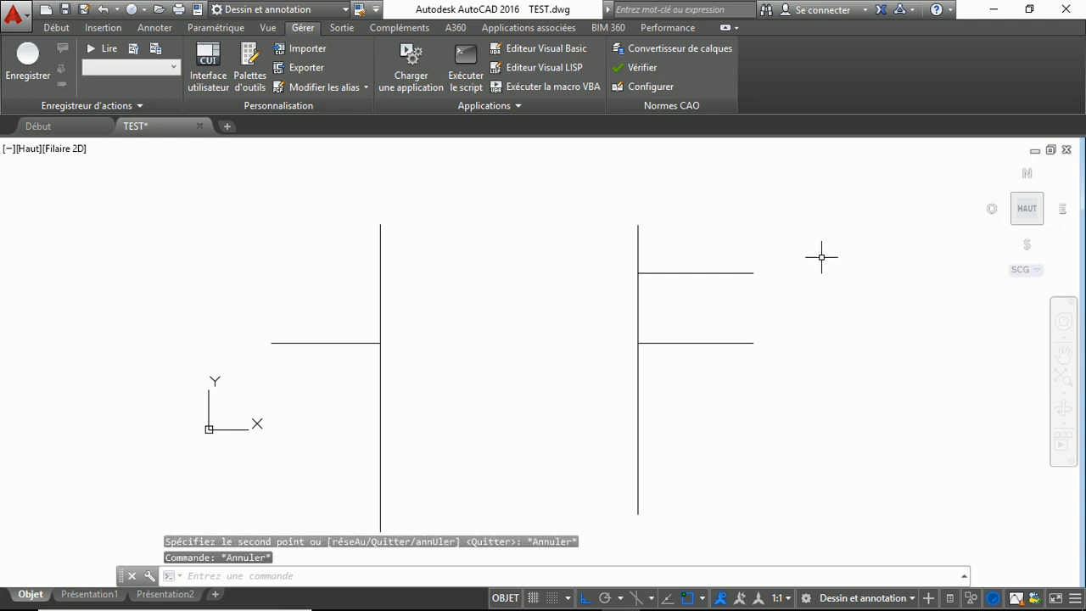
Step: Move the copied horizontal segment left into the gap between the two vertical lines using the D alias (DEPLACER)
type("d")
key("Return")
left_click(817, 246)
left_click(704, 285)
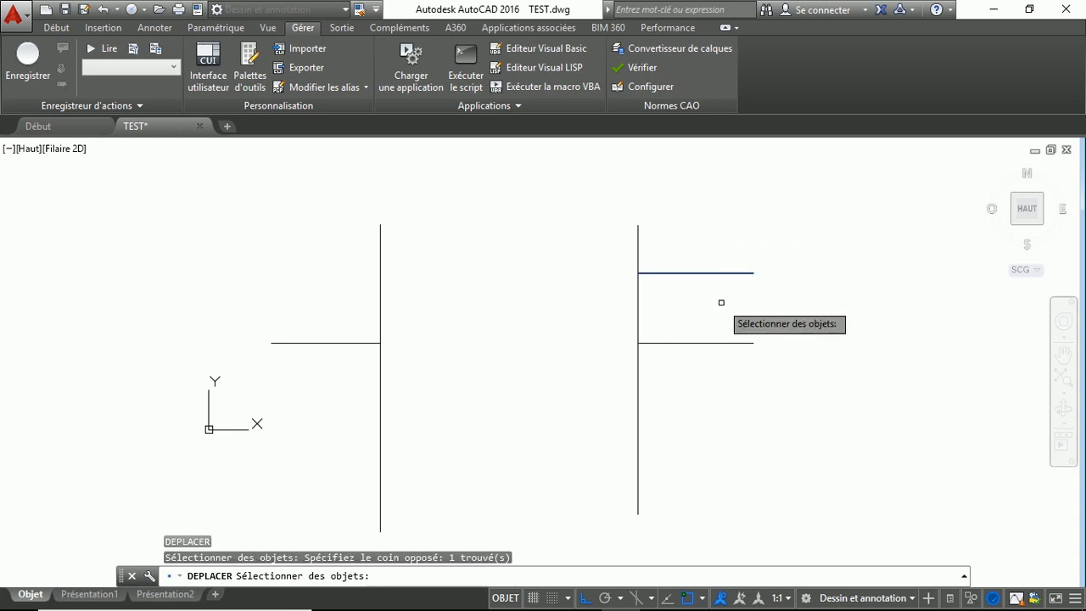
key("Return")
left_click(696, 273)
left_click(547, 273)
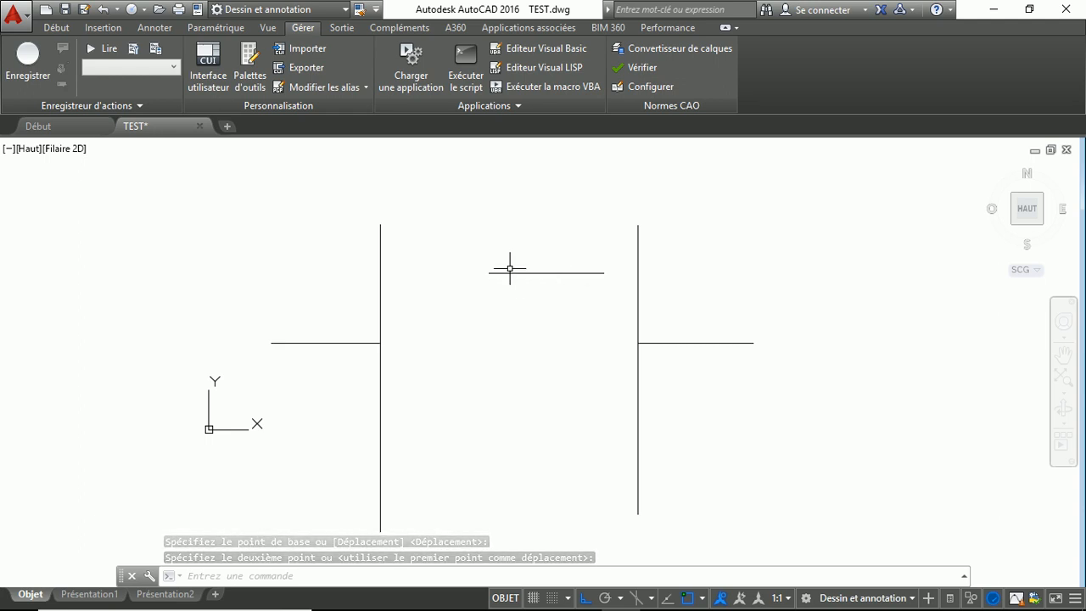
Step: Try to stretch the moved segment leftward with the E alias (ETIRER), selecting it by a crossing window over its middle
scroll(510, 268, "up", 2)
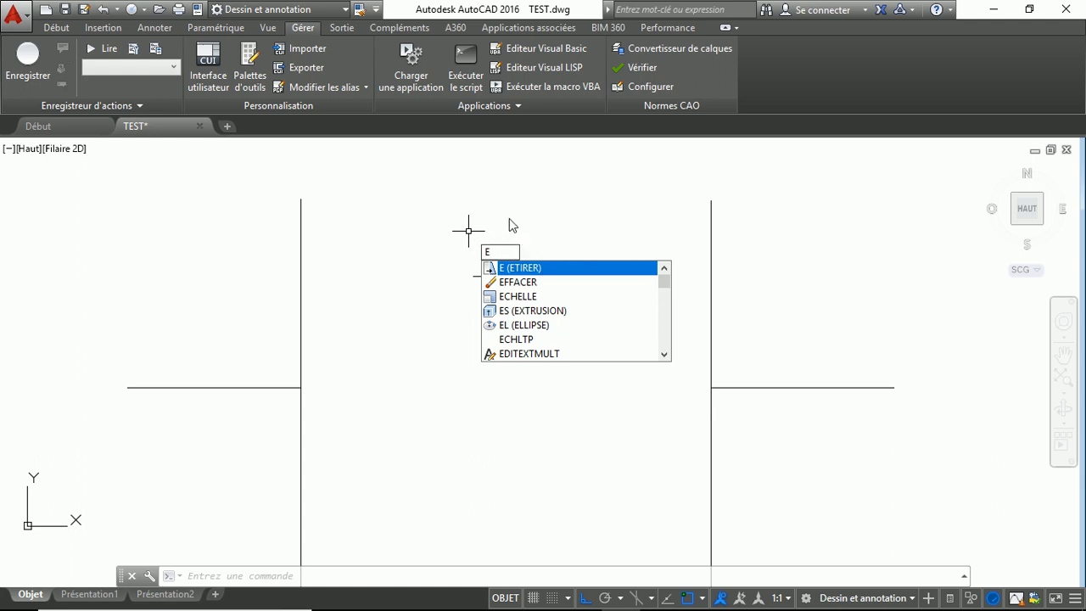
key("Return")
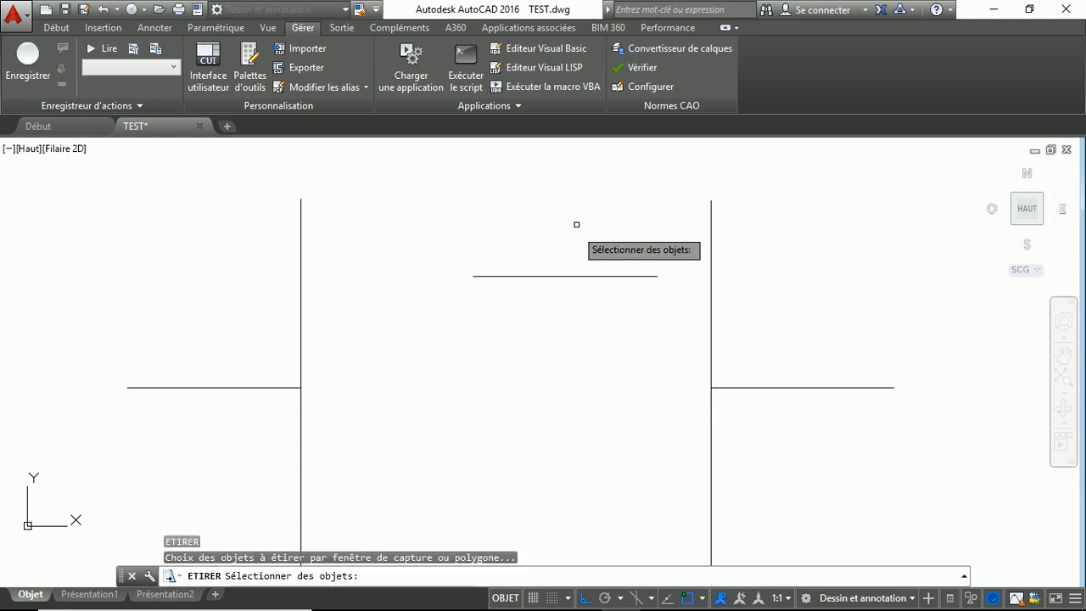
left_click(577, 216)
left_click(530, 317)
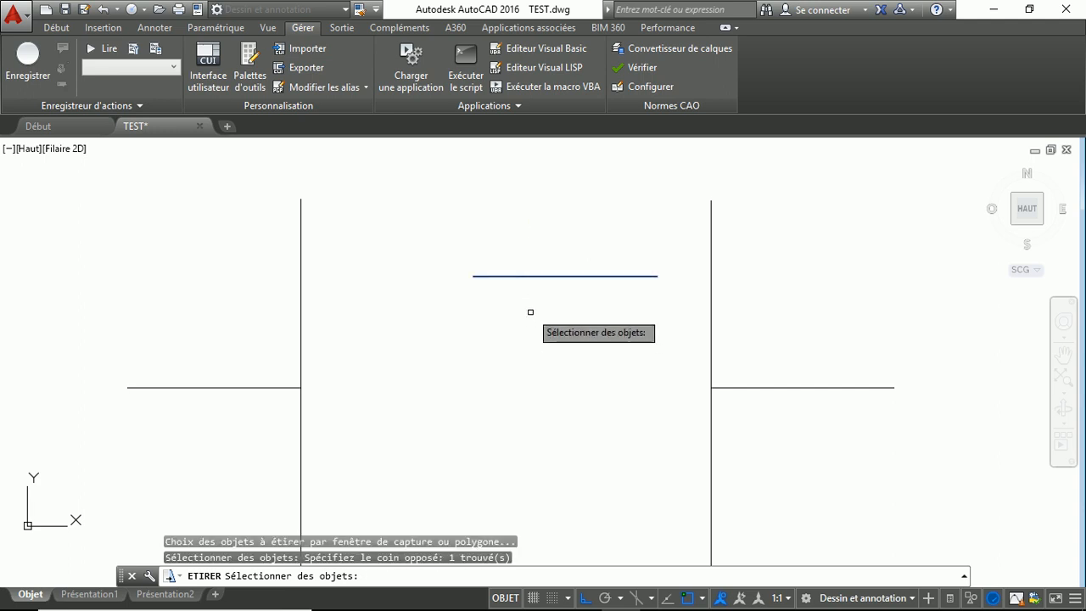
key("Return")
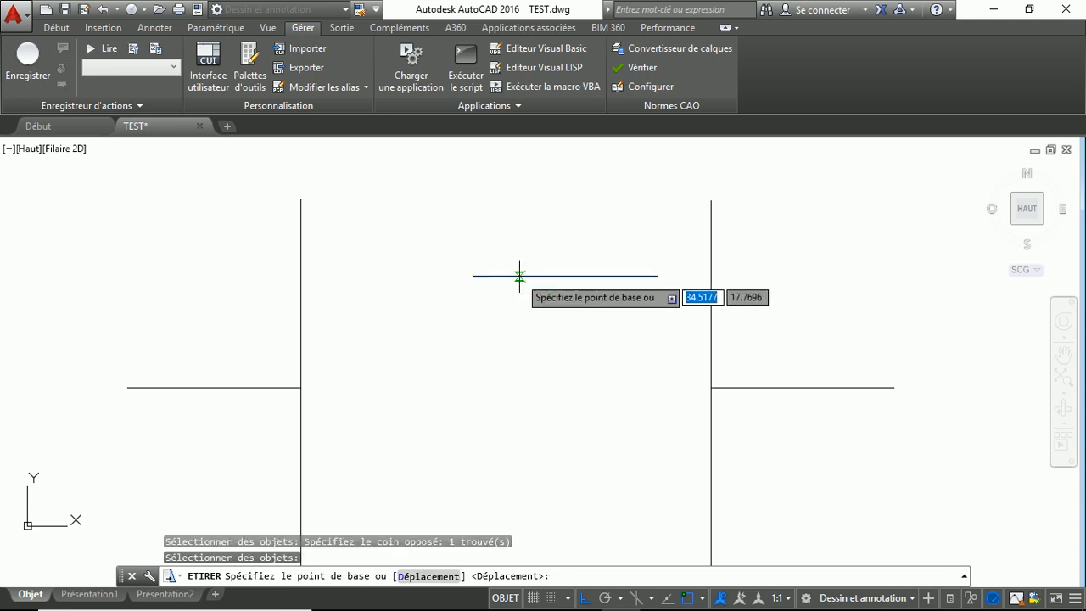
left_click(473, 276)
left_click(288, 280)
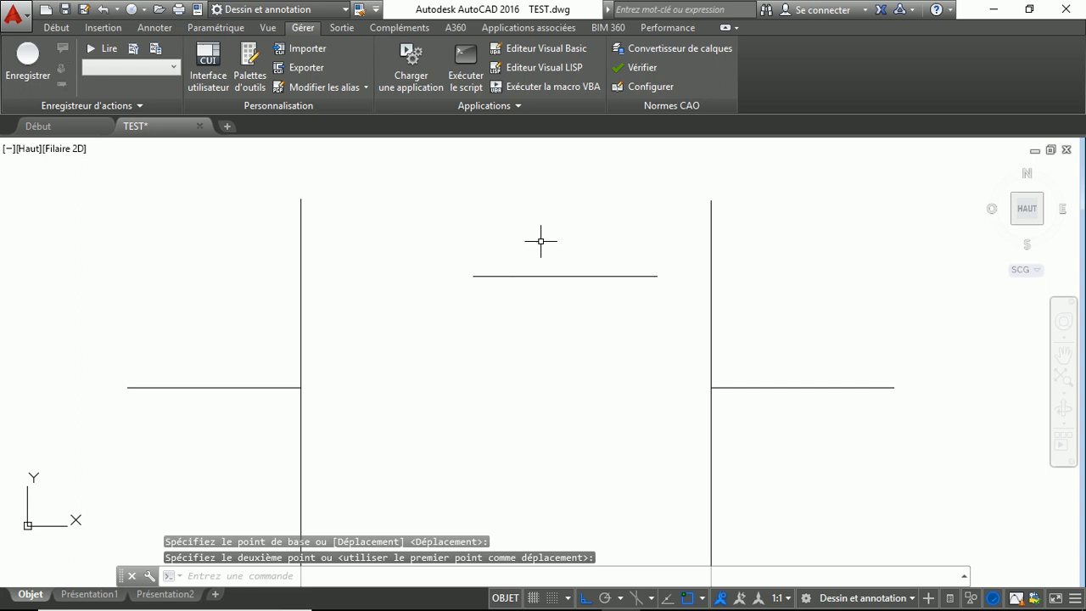
key("Escape")
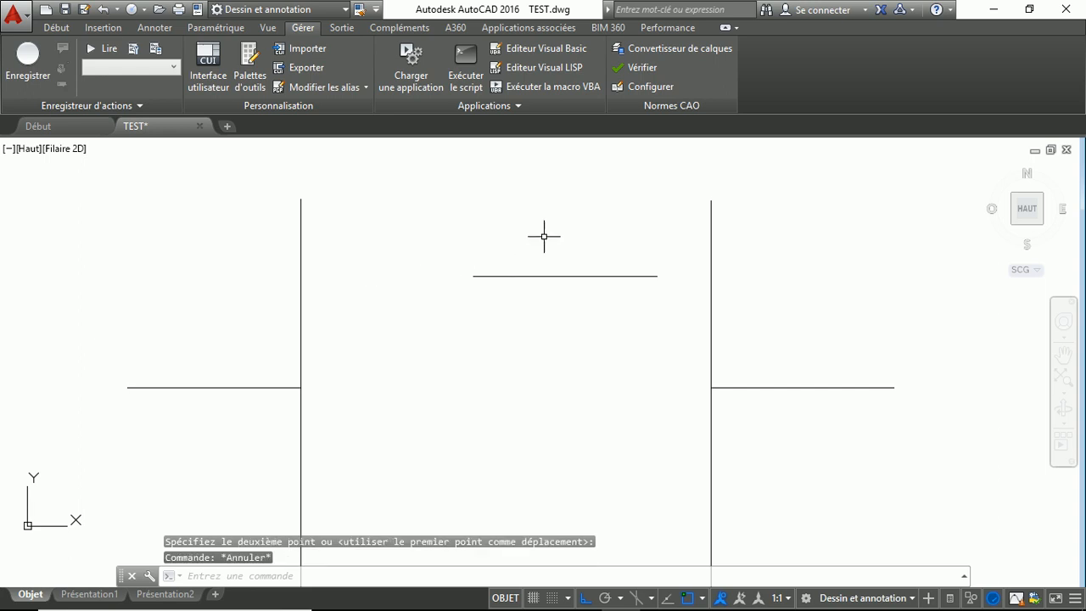
Step: Stretch the segment's left end well past the left vertical line with the E alias (ETIRER), enclosing only that end in a crossing window
left_click(497, 207)
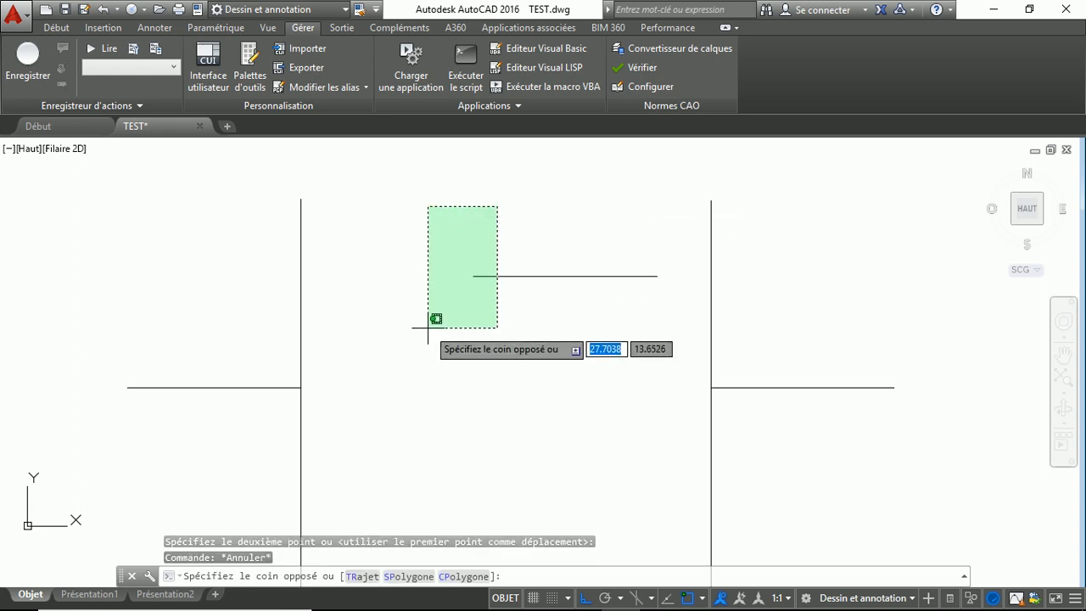
left_click(428, 327)
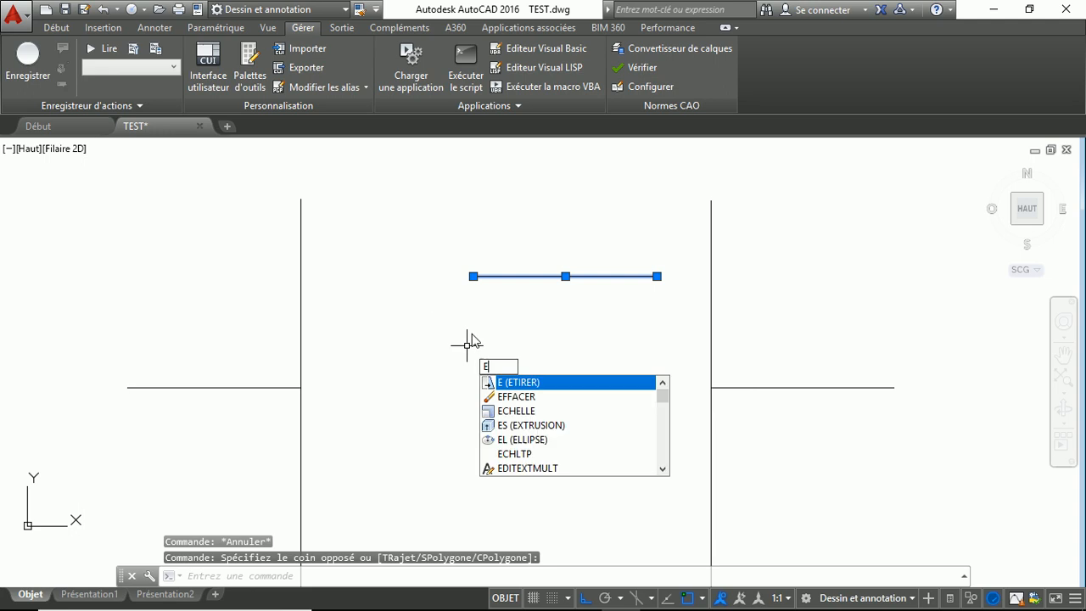
key("Return")
left_click(473, 276)
left_click(68, 284)
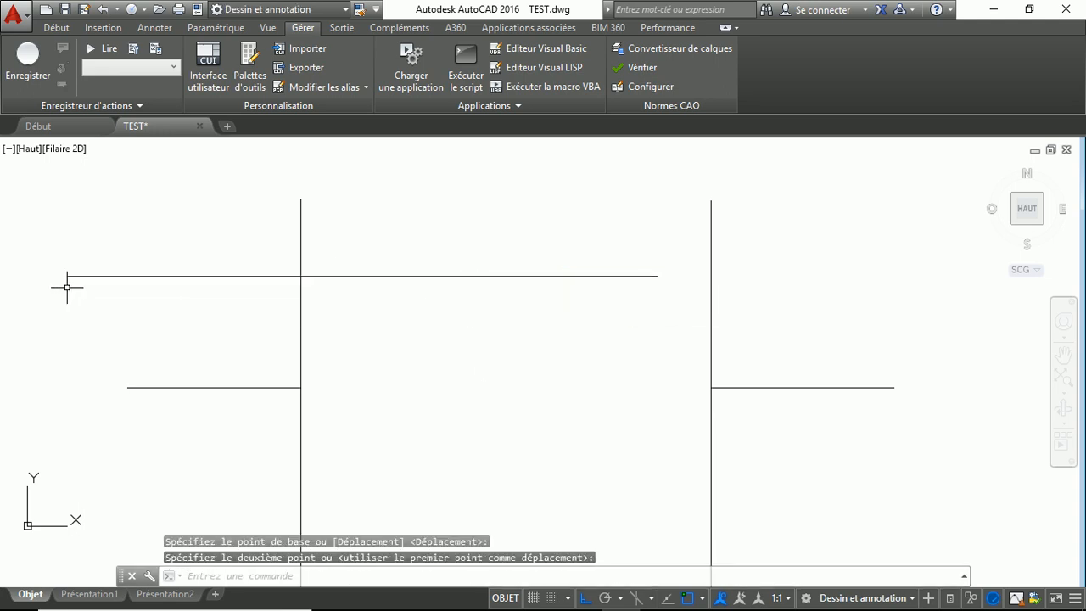
key("Escape")
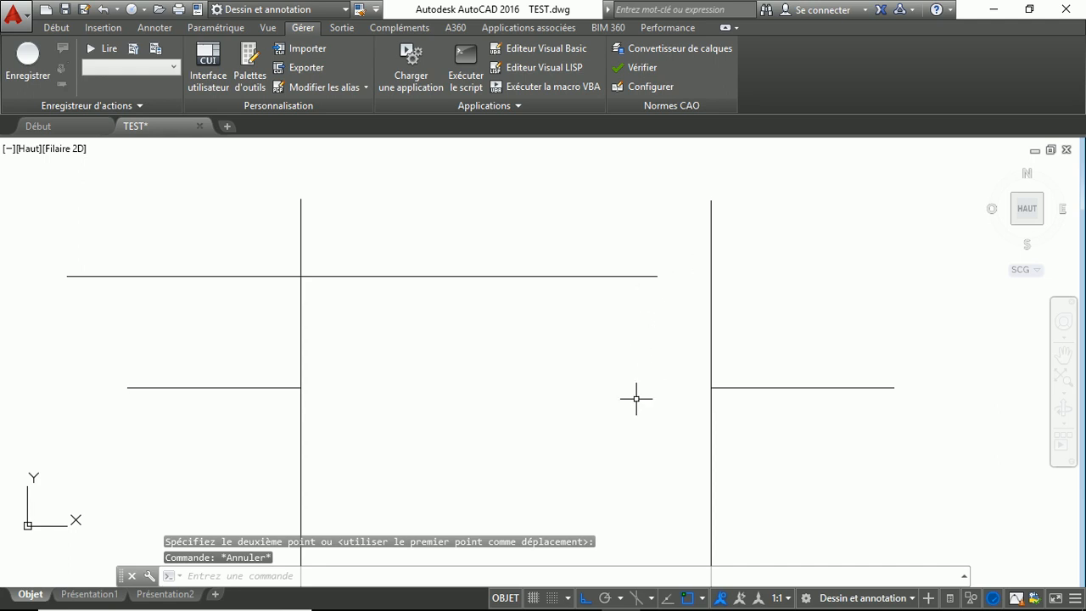
Step: Stretch the same line's right end slightly past the right vertical line, enclosing only that end in a crossing window
key("Return")
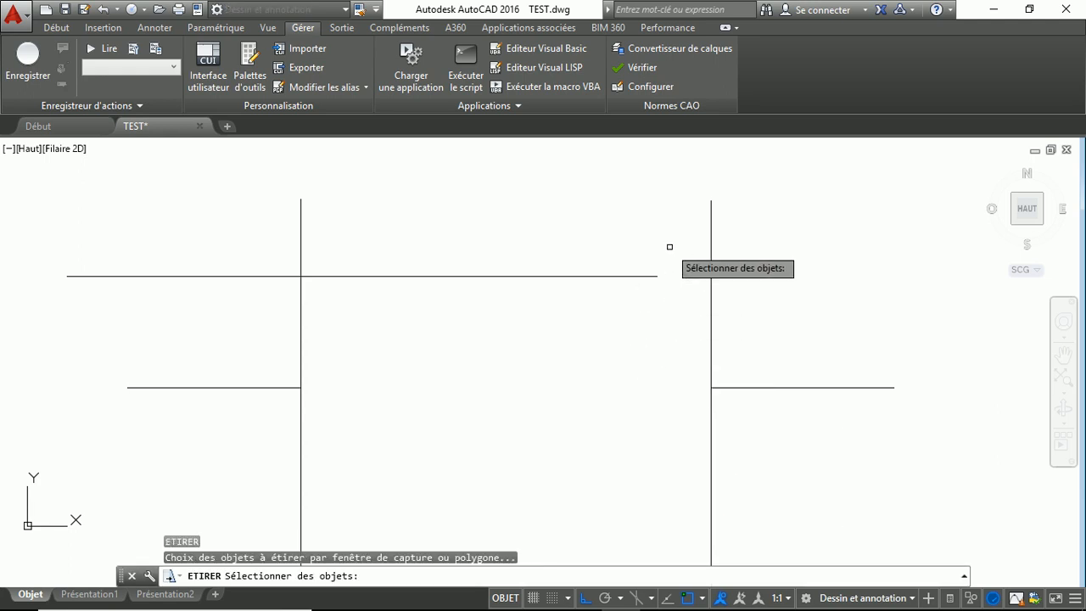
left_click(679, 234)
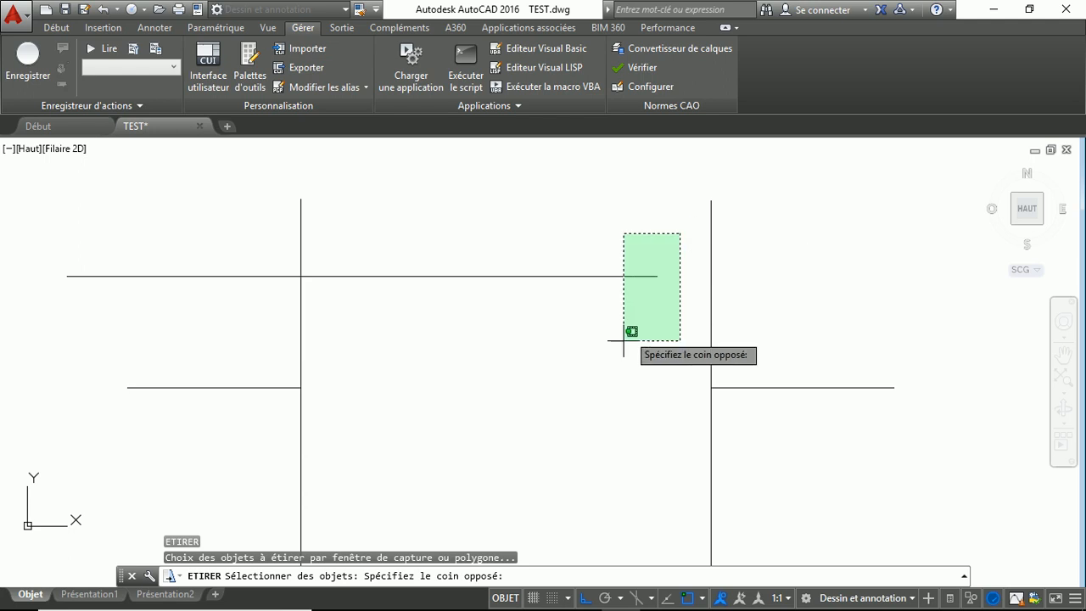
left_click(604, 360)
key("Return")
left_click(658, 276)
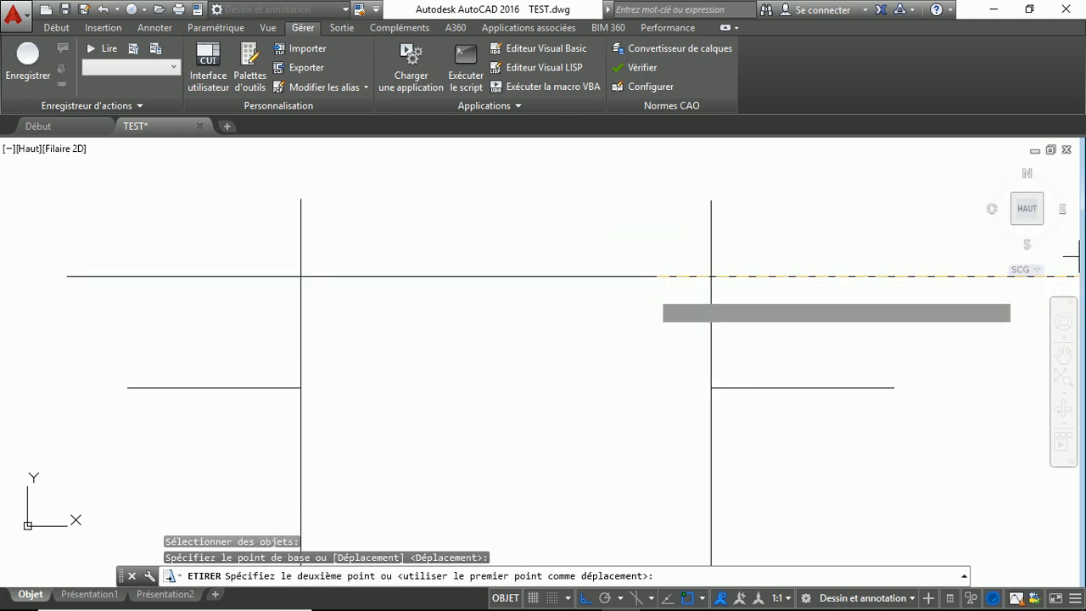
left_click(789, 320)
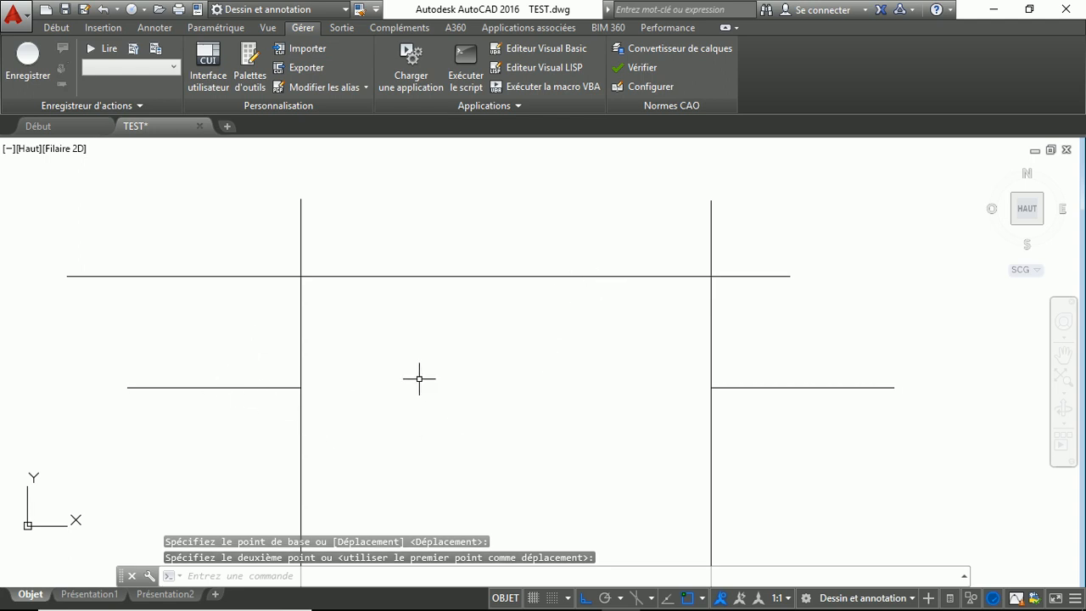
scroll(417, 379, "down", 4)
scroll(449, 364, "up", 4)
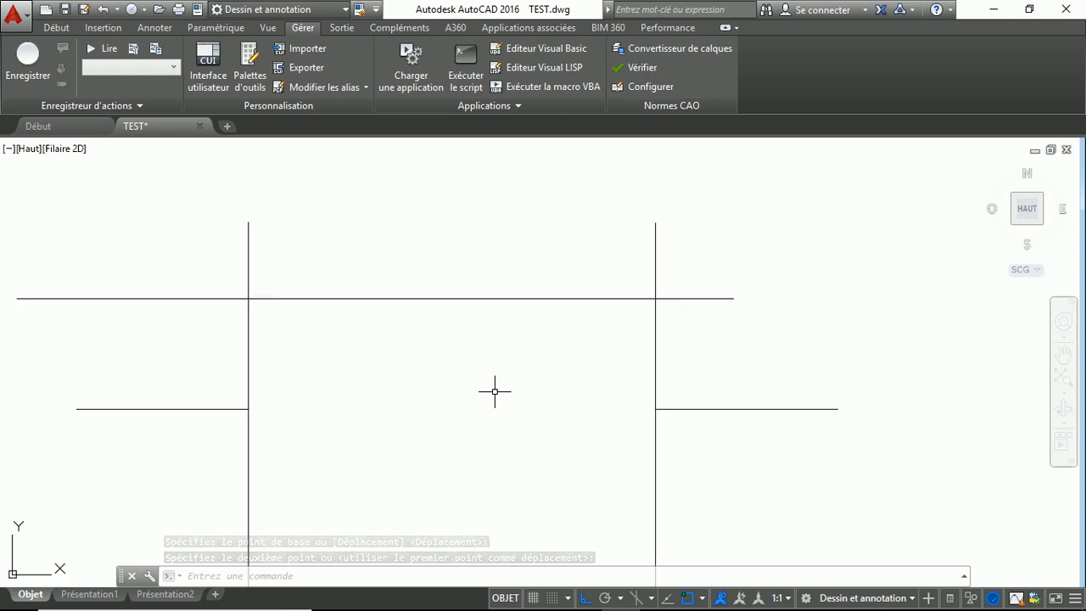
Step: Mirror the long horizontal line with MI (MIROIR) across a horizontal axis through the two short segments, keeping the source line
key("Escape")
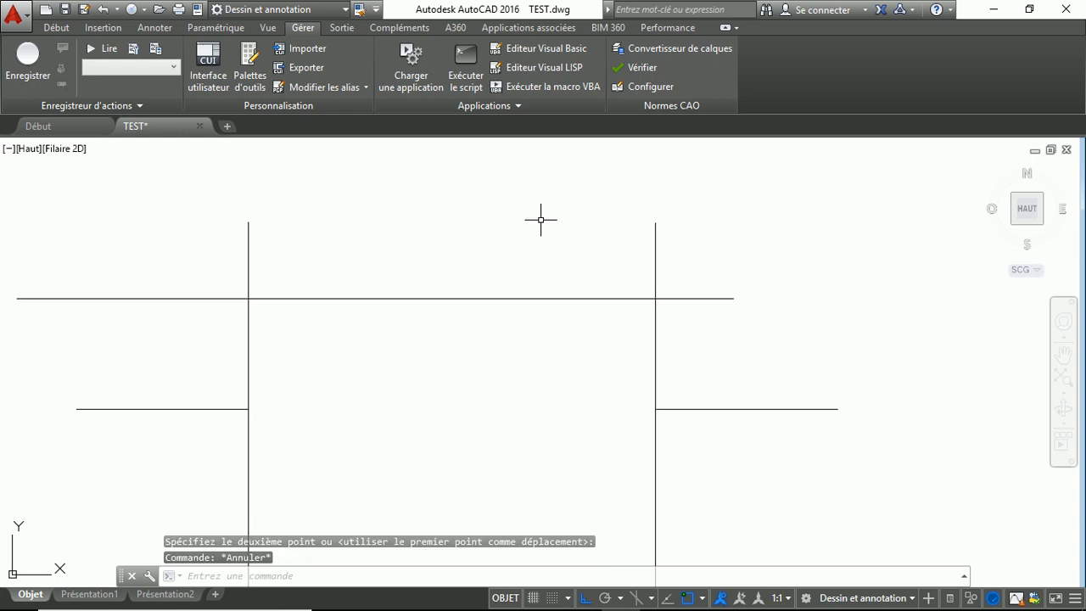
type("mi")
key("Return")
left_click(537, 238)
left_click(496, 331)
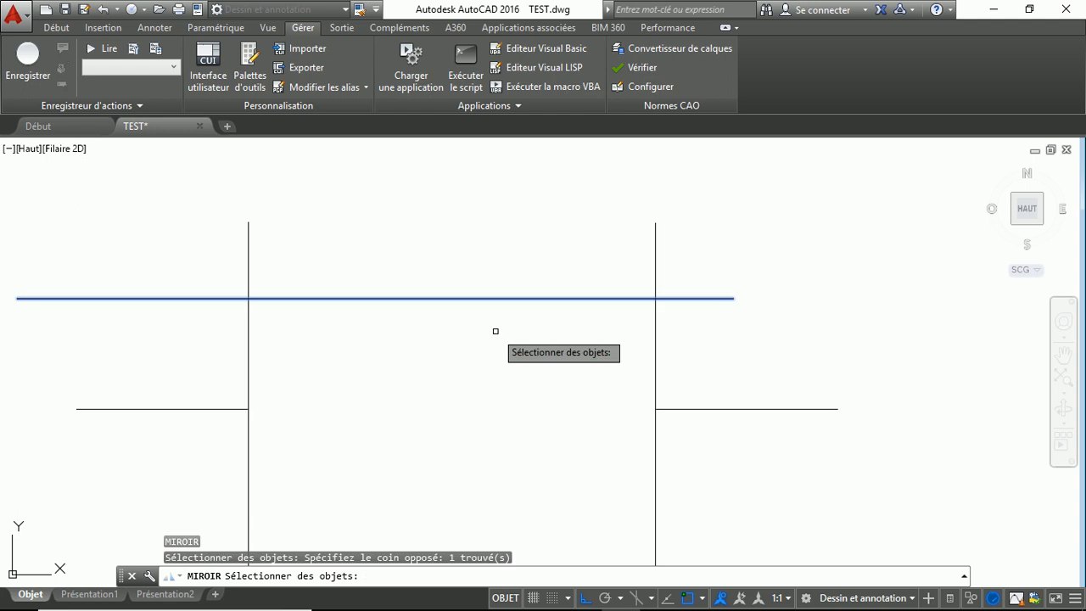
key("Return")
left_click(655, 409)
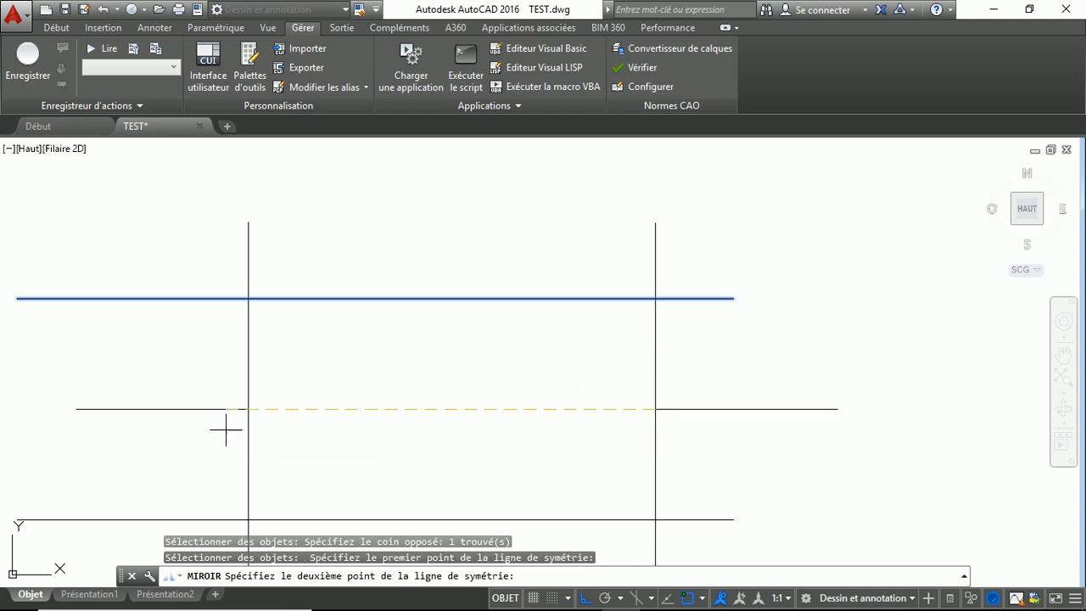
left_click(228, 424)
scroll(428, 400, "down", 2)
key("Return")
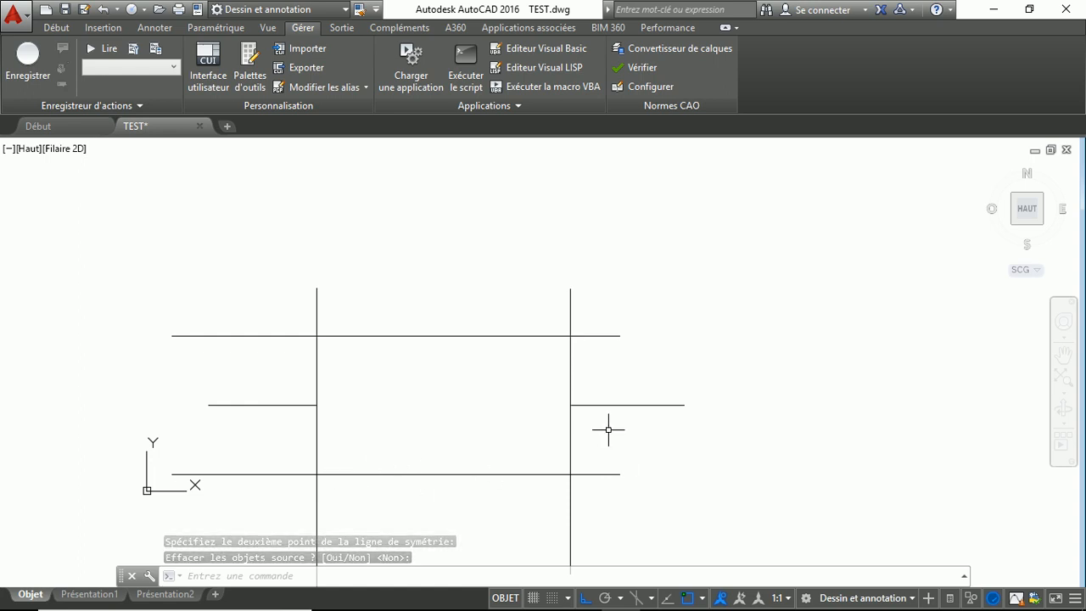
scroll(555, 417, "up", 2)
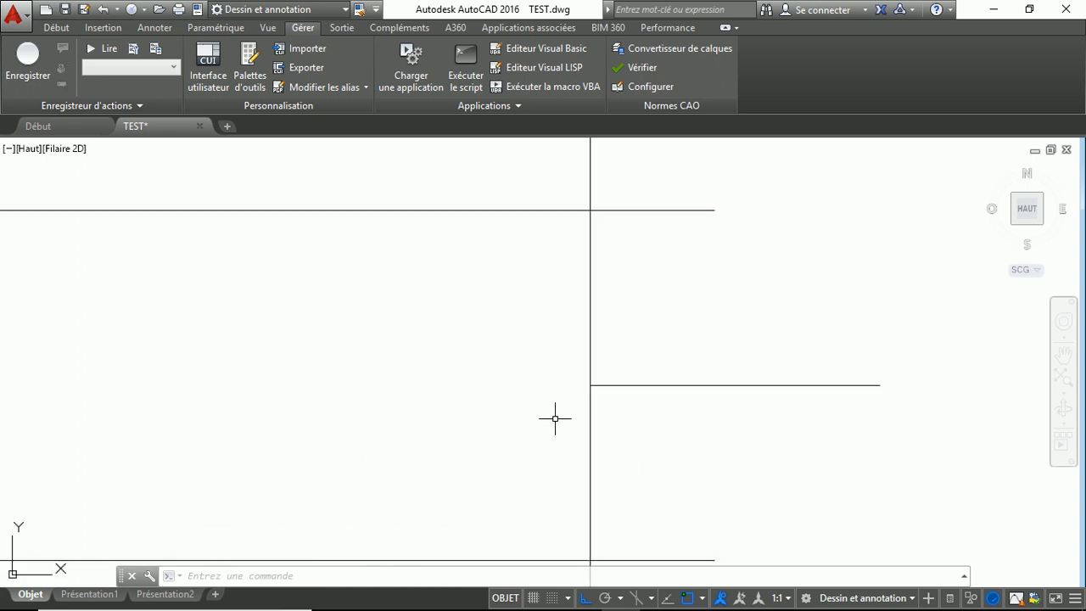
scroll(563, 407, "down", 2)
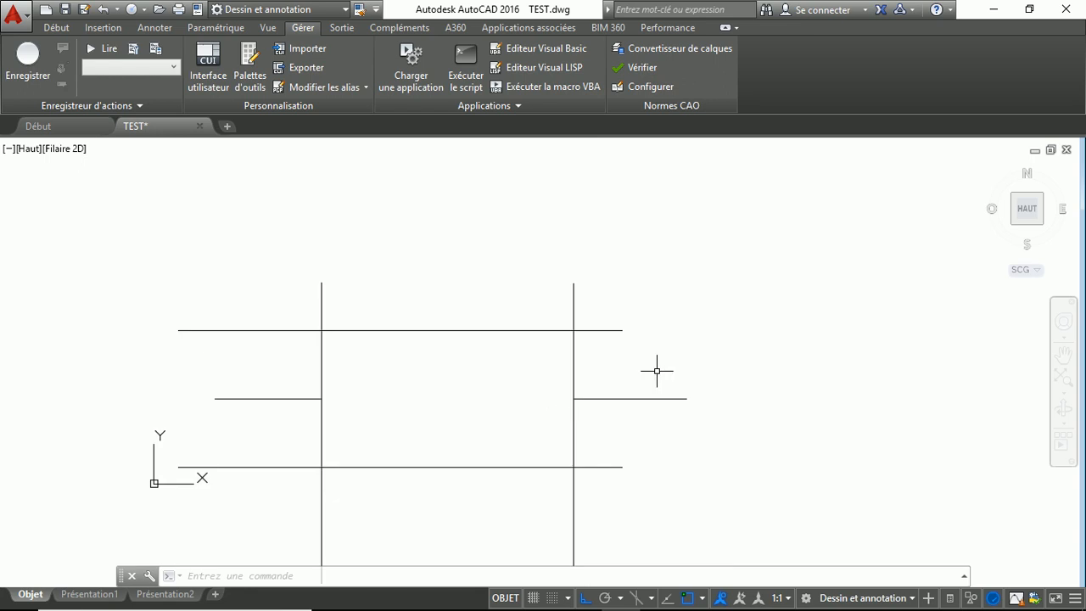
type("PR")
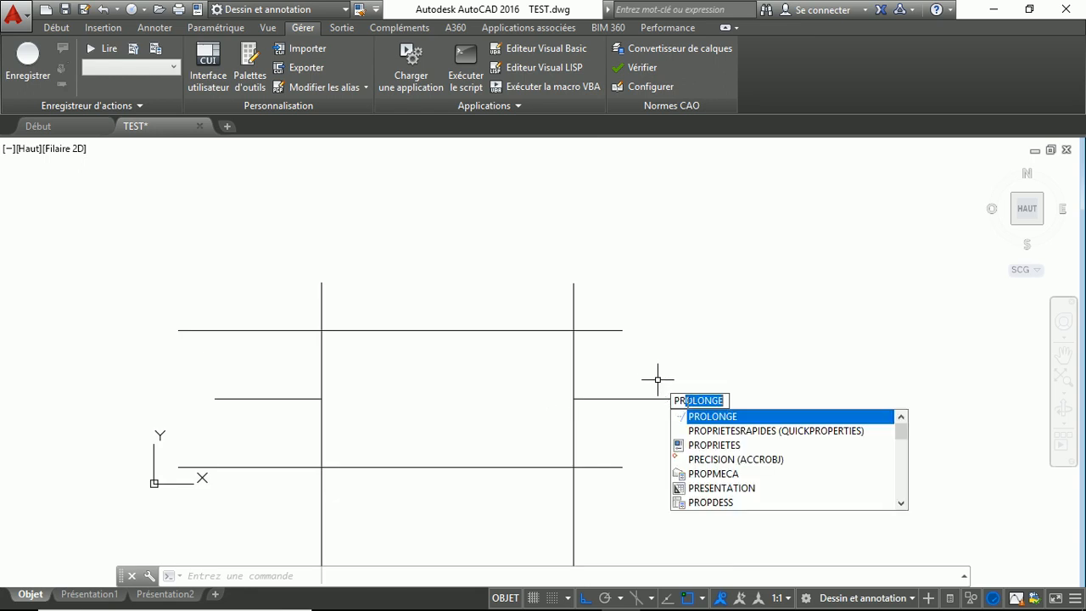
key("Escape")
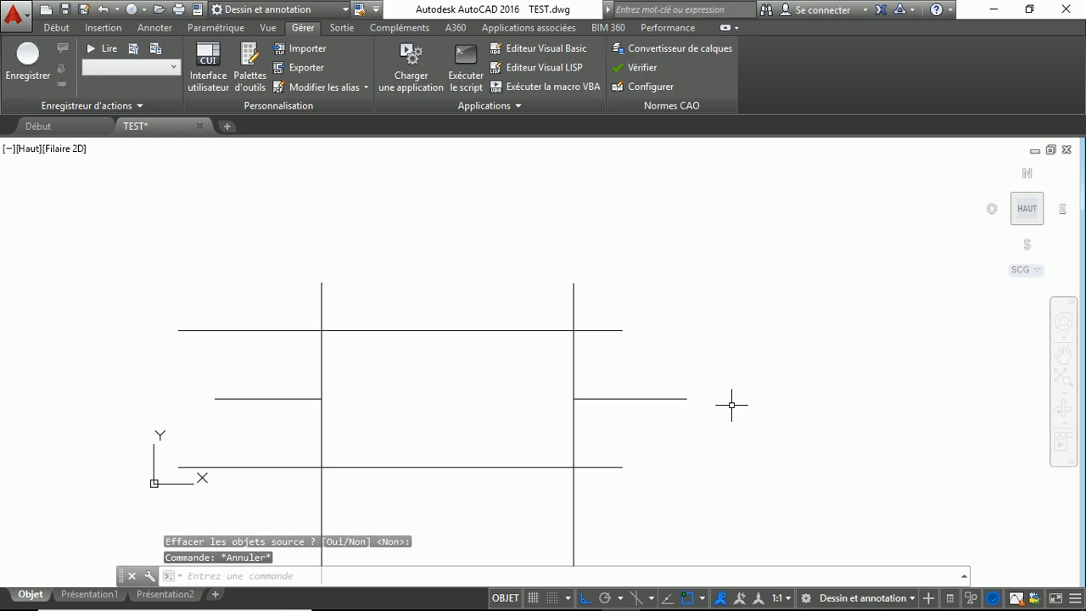
type("PR")
key("Return")
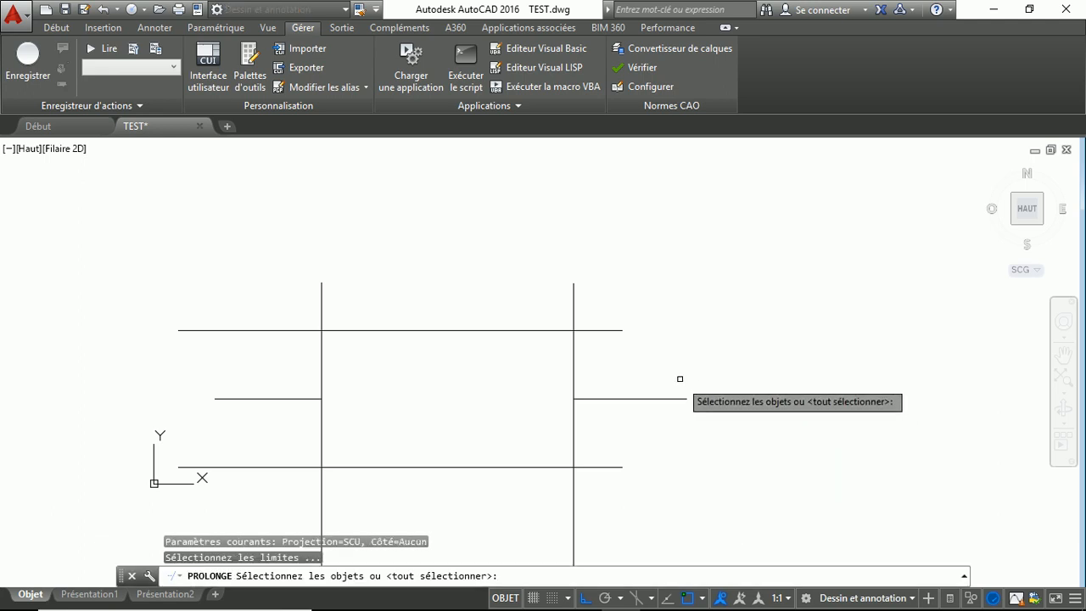
key("Escape")
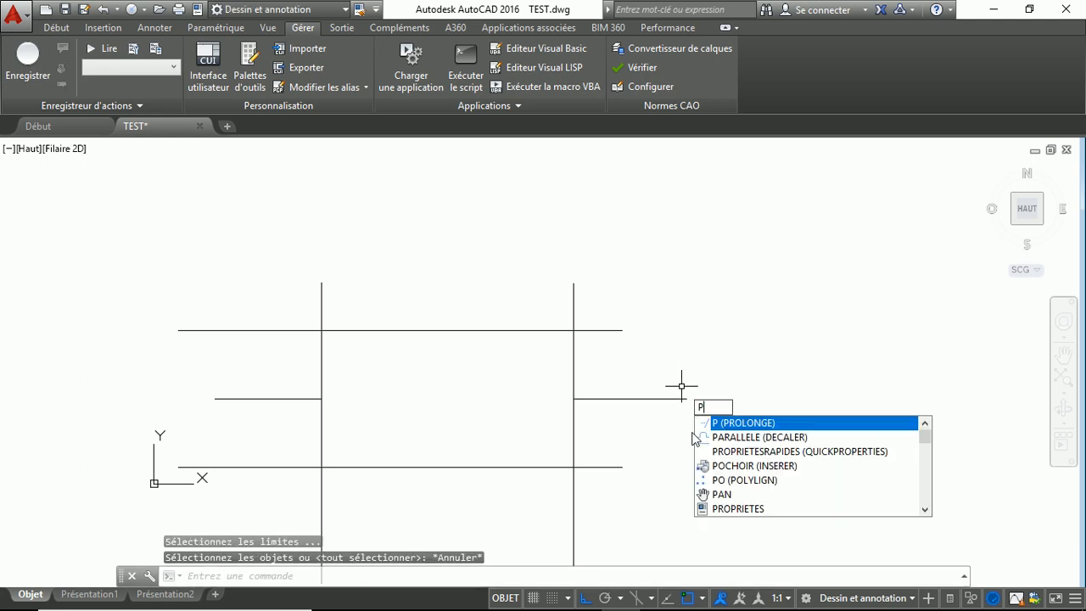
key("Escape")
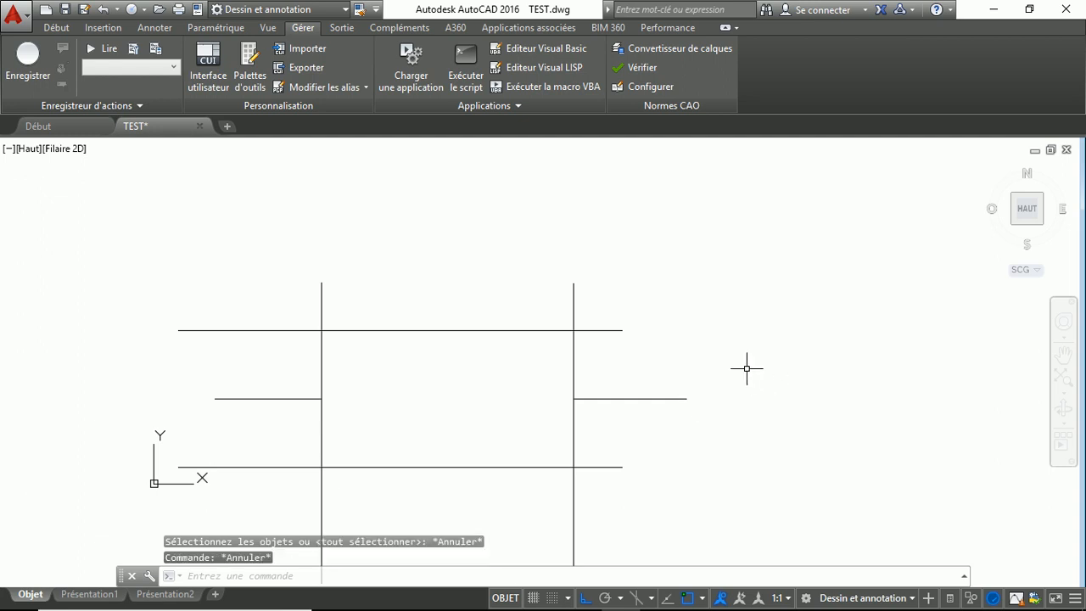
Step: Extend the right short segment to the left vertical line with PROLONGE, using all objects as boundaries, and undo the extension
key("Return")
key("Return")
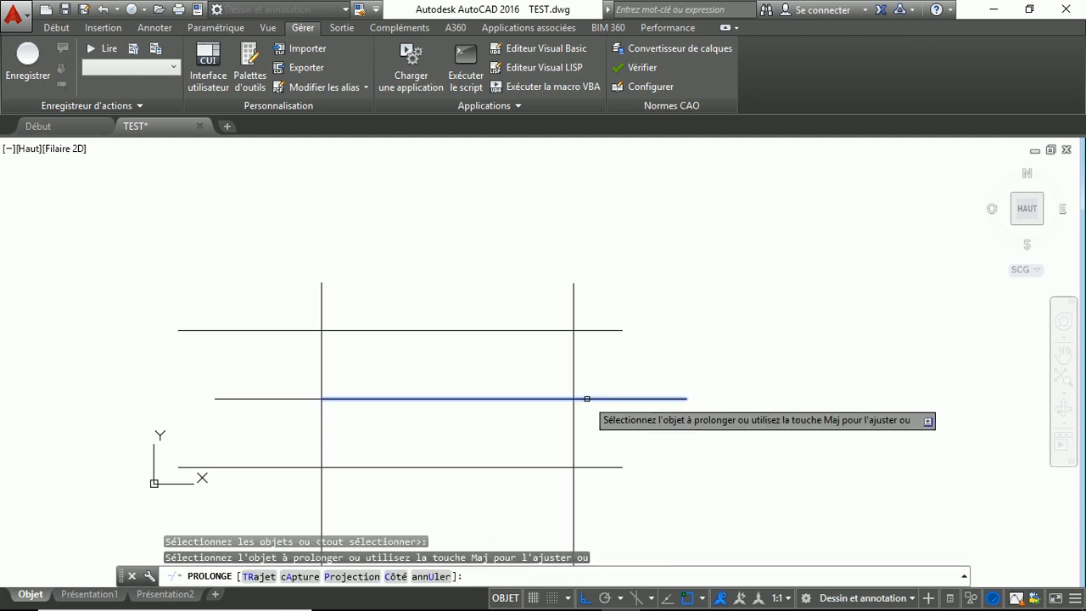
left_click(587, 398)
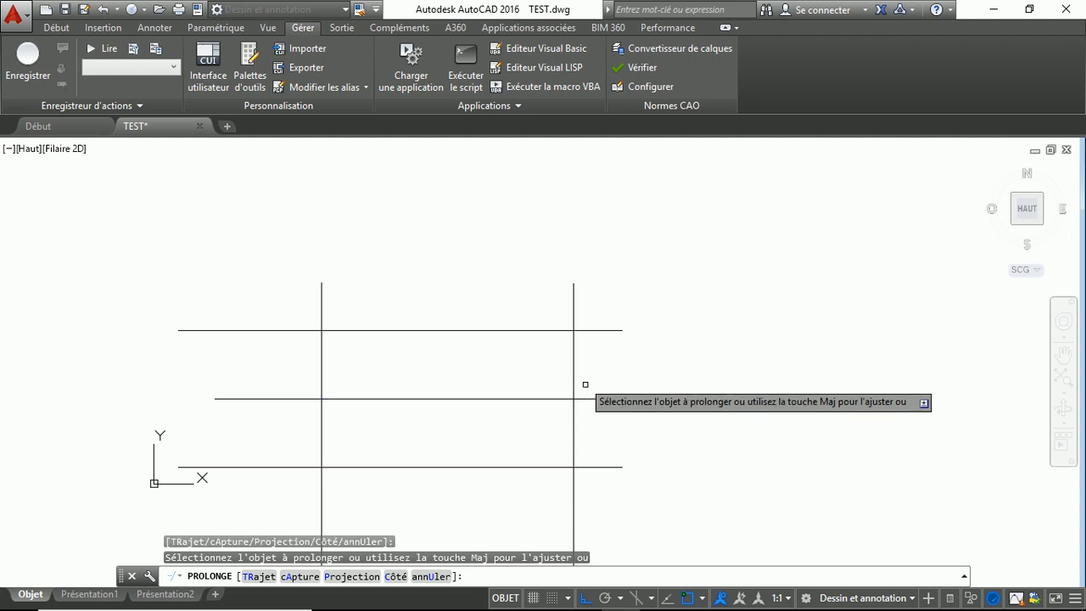
key("Escape")
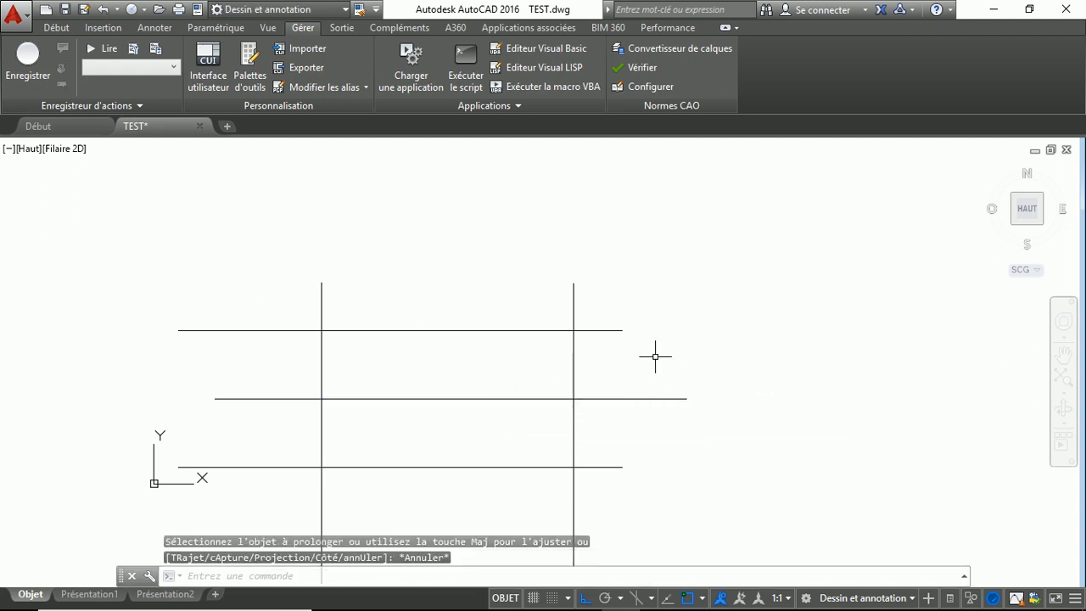
key("ctrl+z")
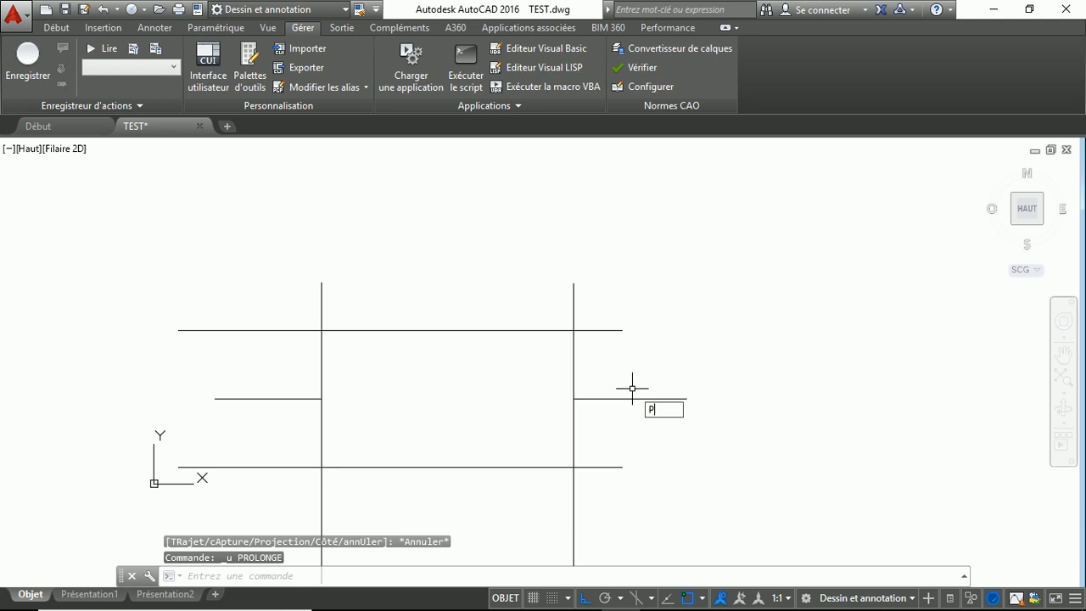
Step: Extend the right short segment across the gap to the left vertical line with the P alias (PROLONGE)
type("P")
key("Return")
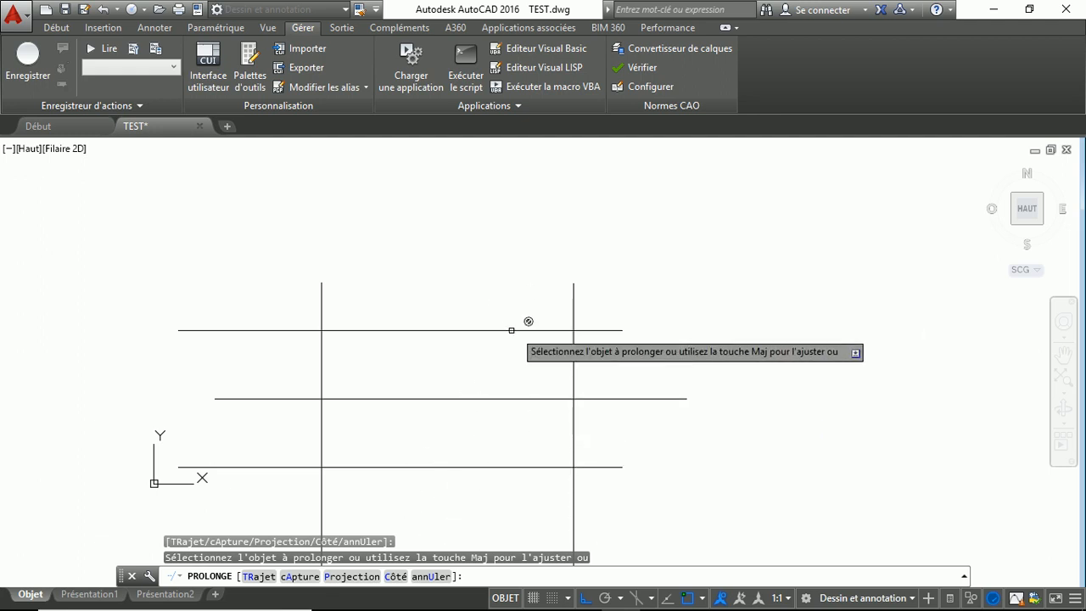
key("Escape")
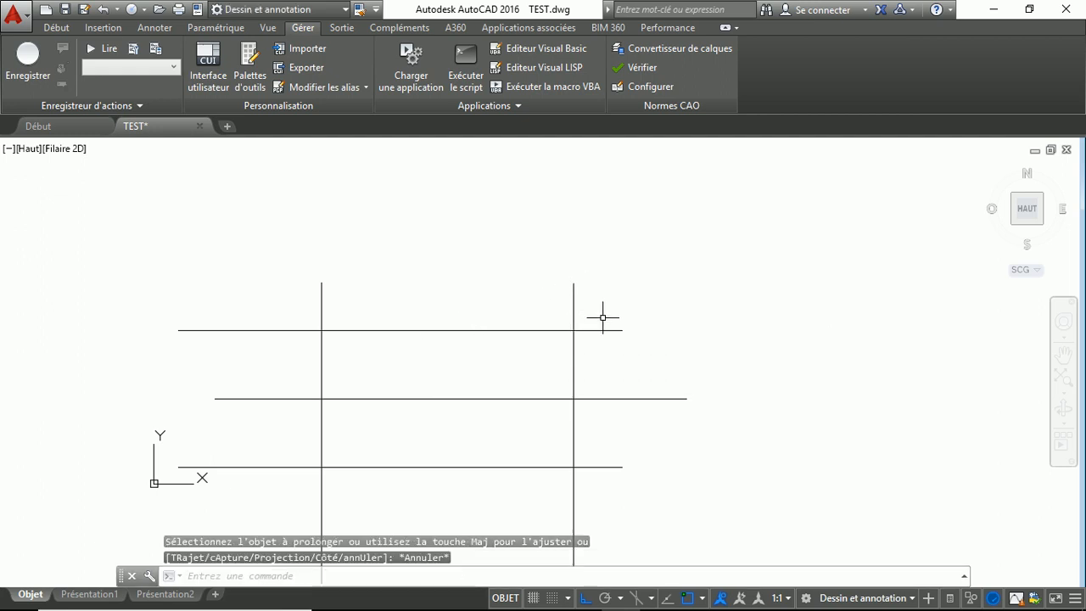
Step: Rotate the top line with R (ROTATION), Ortho off, about its right vertical crossing, using Reference to align it through the bottom line's left vertical crossing
type("ROT")
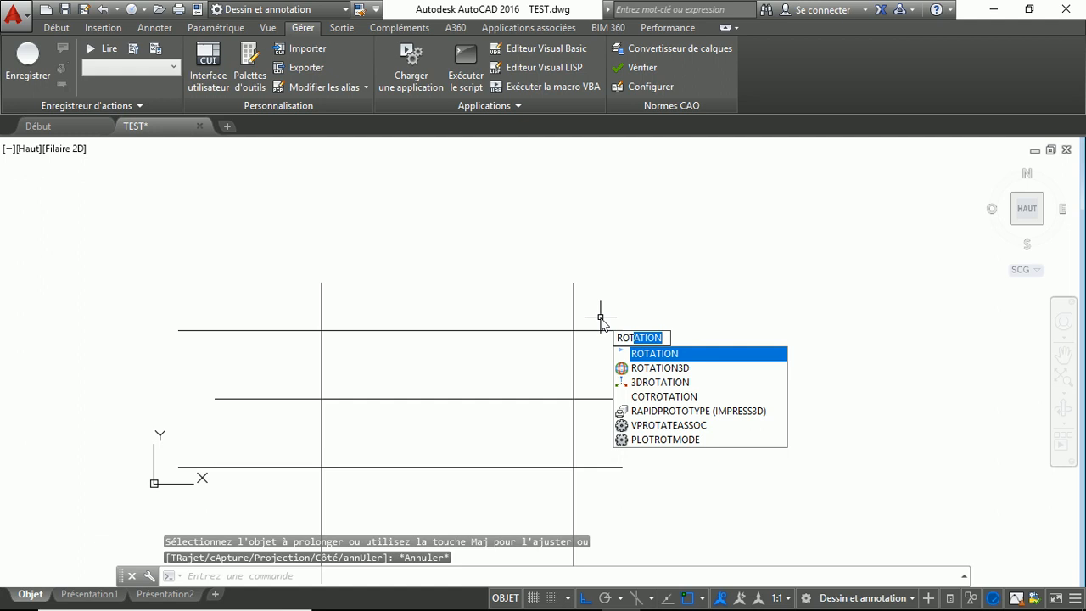
key("Escape")
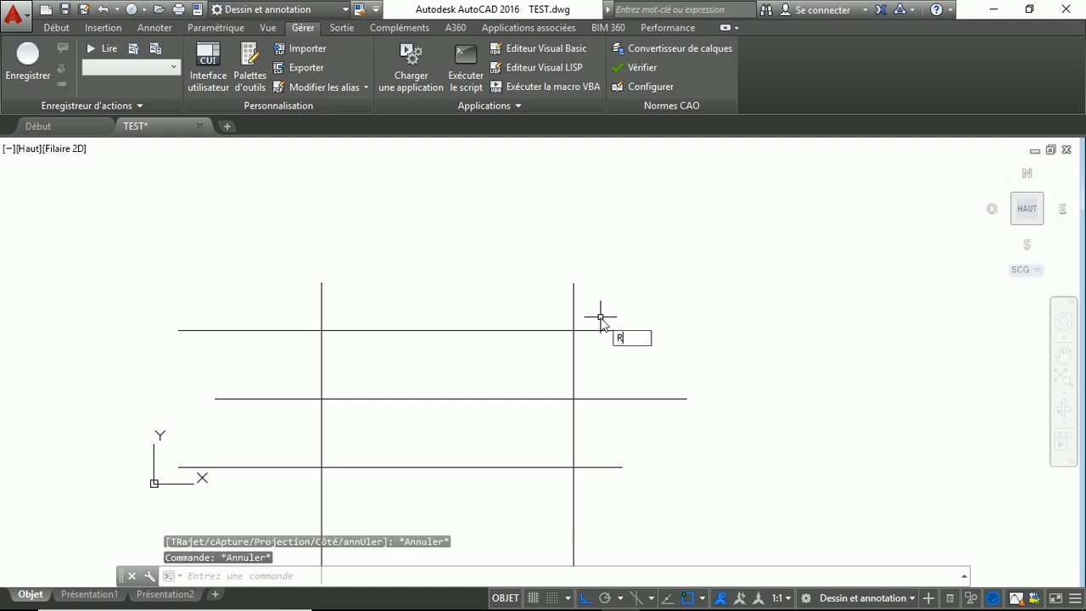
type("R")
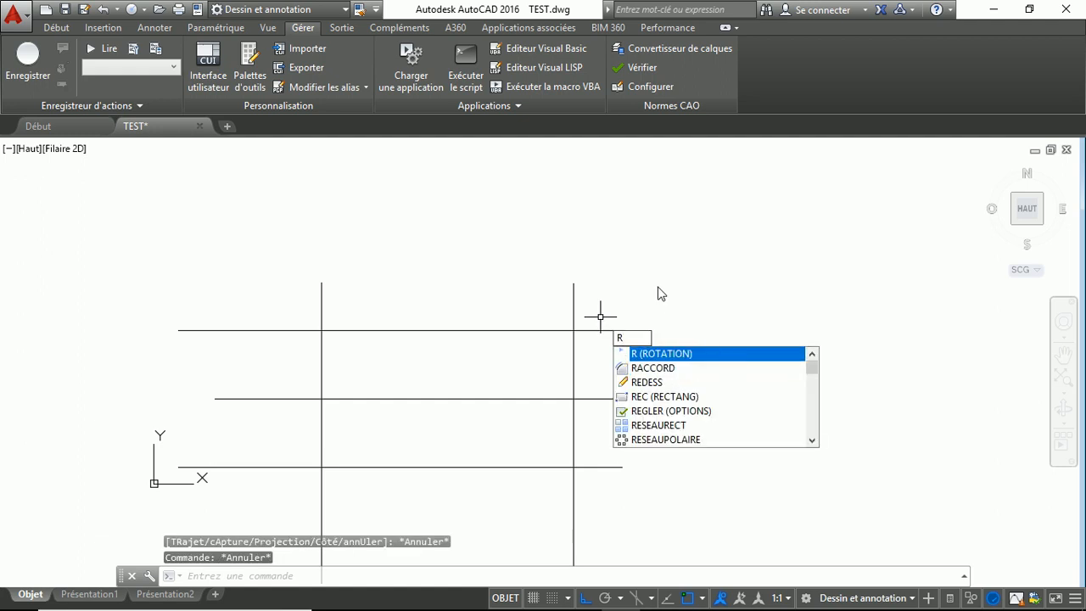
left_click(662, 353)
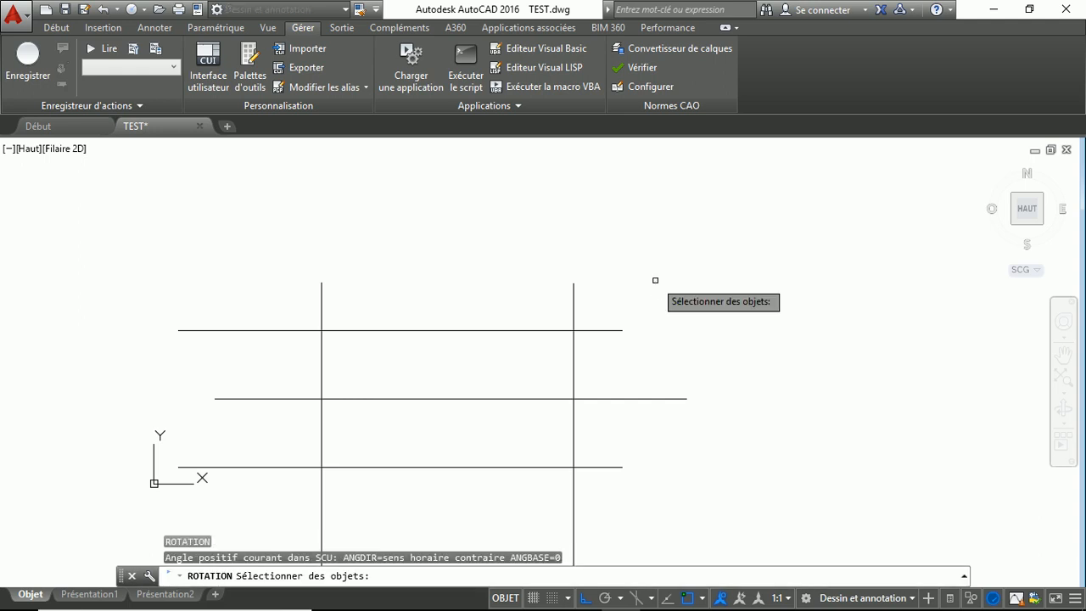
left_click(598, 332)
key("Return")
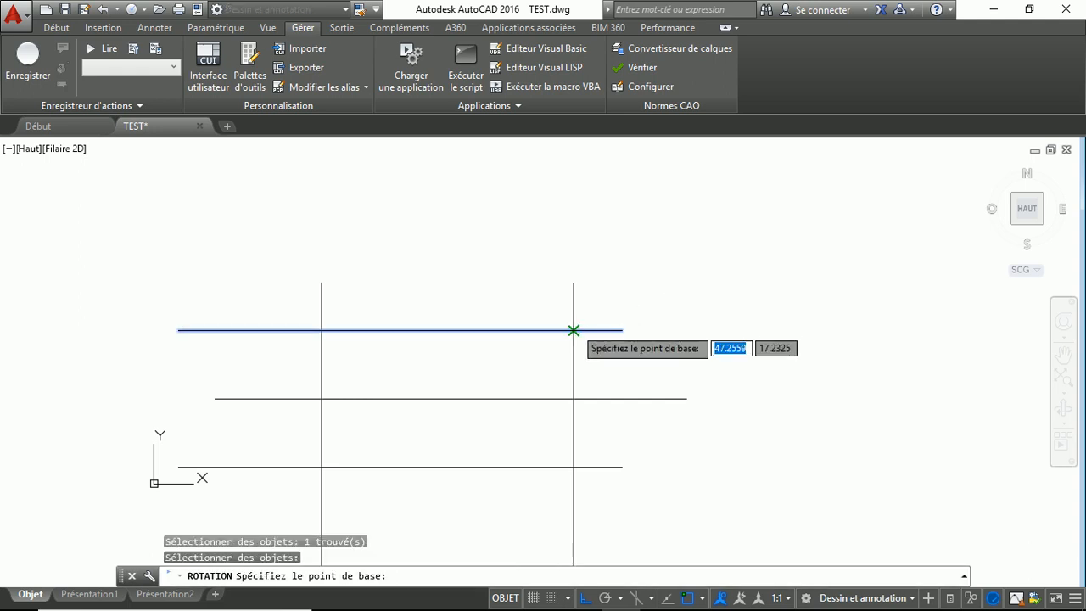
left_click(573, 330)
key("F8")
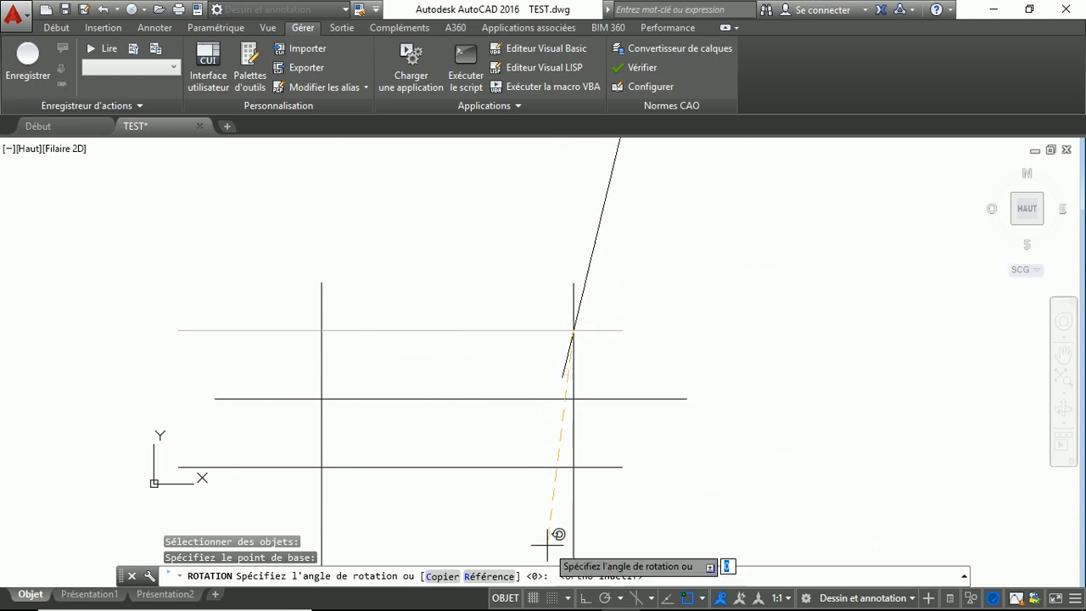
key("Return")
left_click(573, 331)
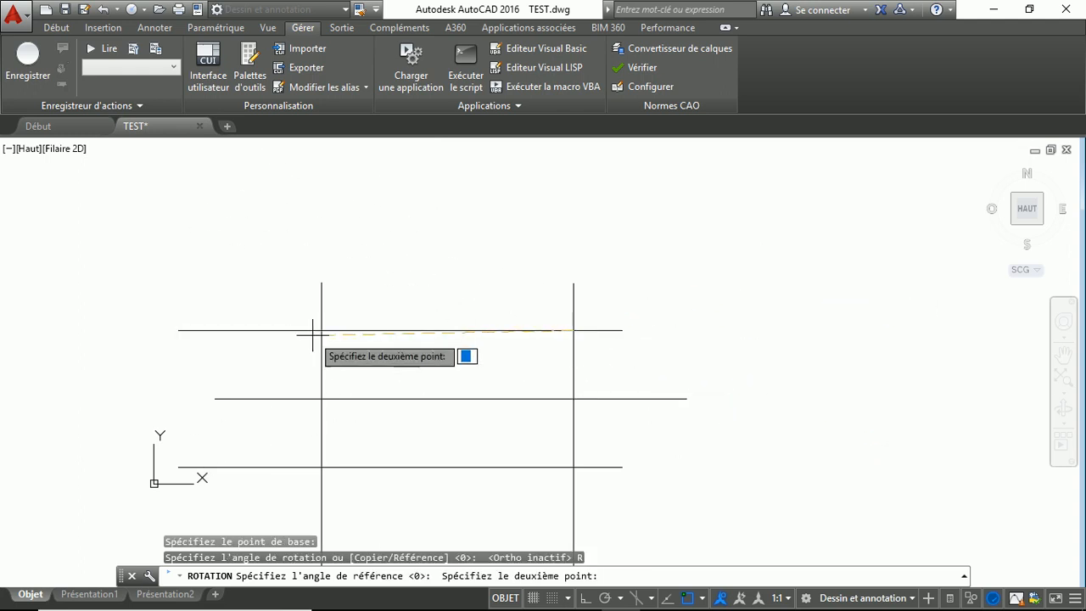
left_click(178, 330)
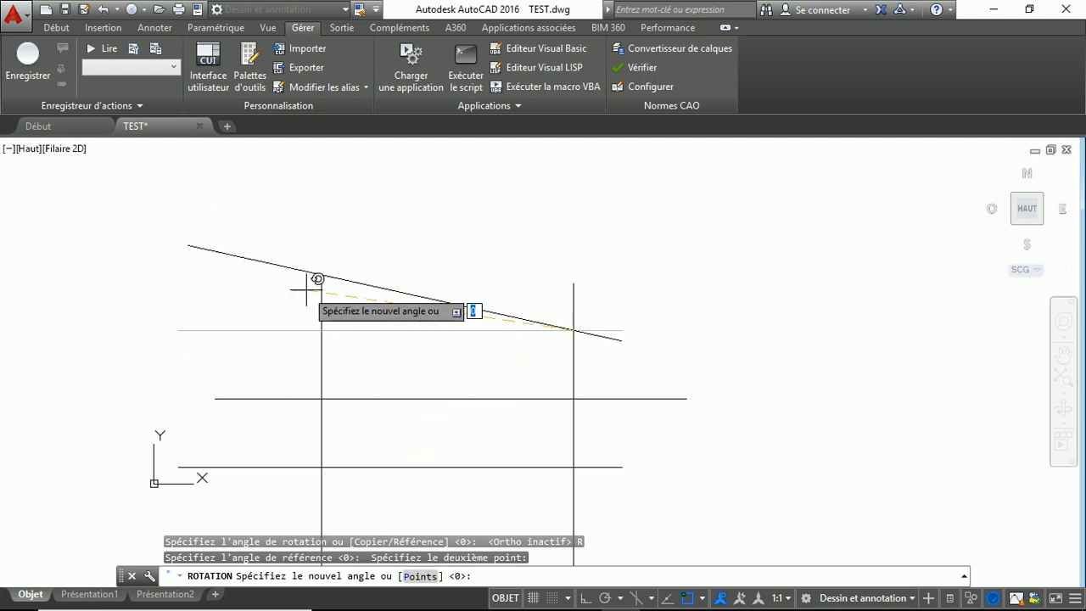
scroll(331, 475, "up", 4)
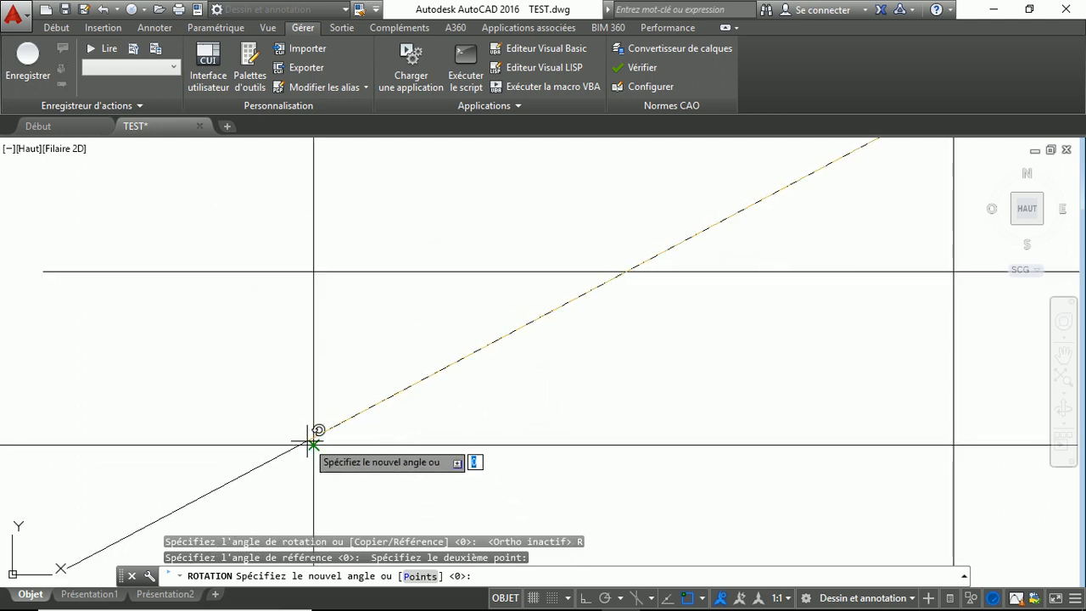
left_click(317, 432)
scroll(317, 348, "down", 4)
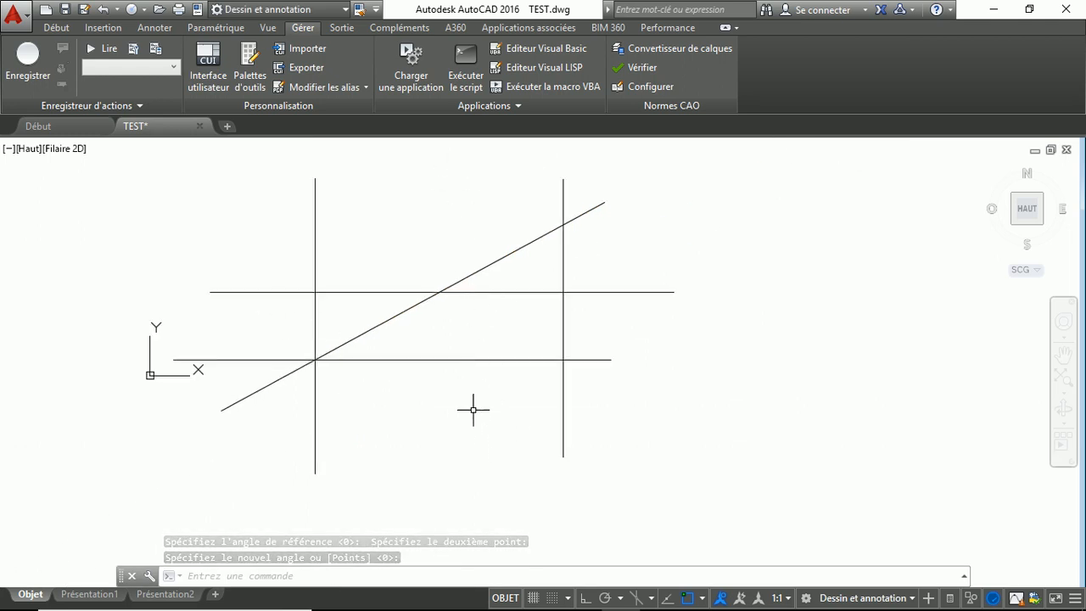
left_click(584, 596)
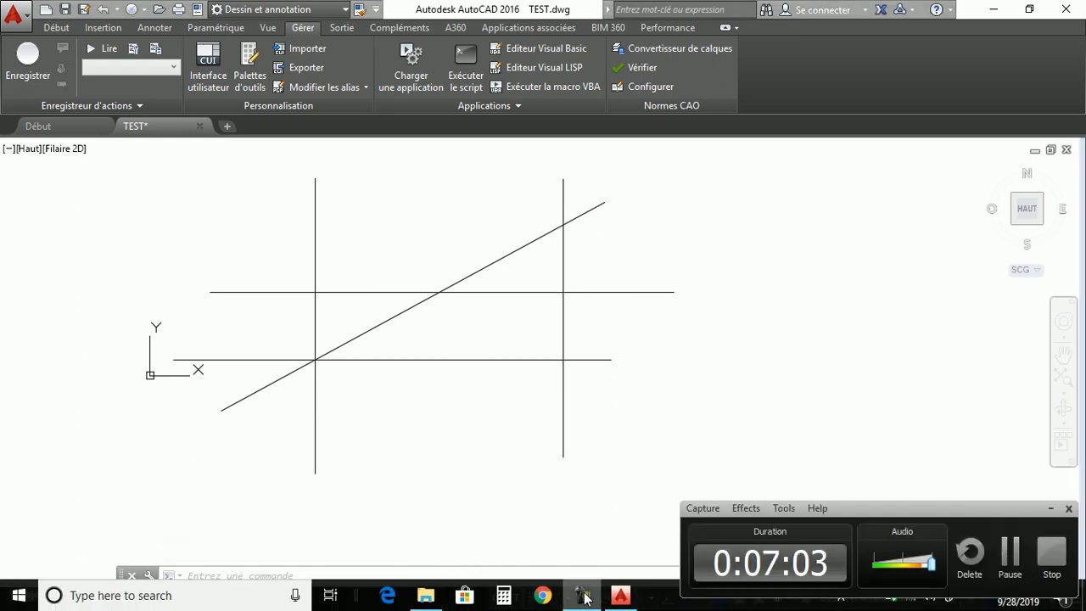